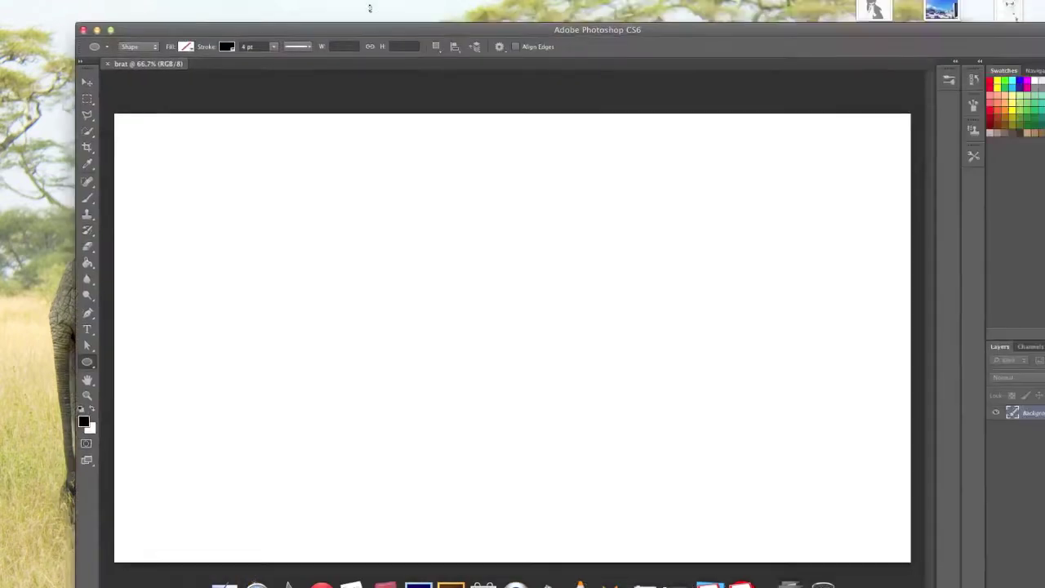
Step: Place the blonde cartoon reference image in the canvas's lower-right area and draw a head ellipse about 509 by 407 px
{"action": "left_click_drag", "start_coordinate": [874, 82], "coordinate": [414, 398]}
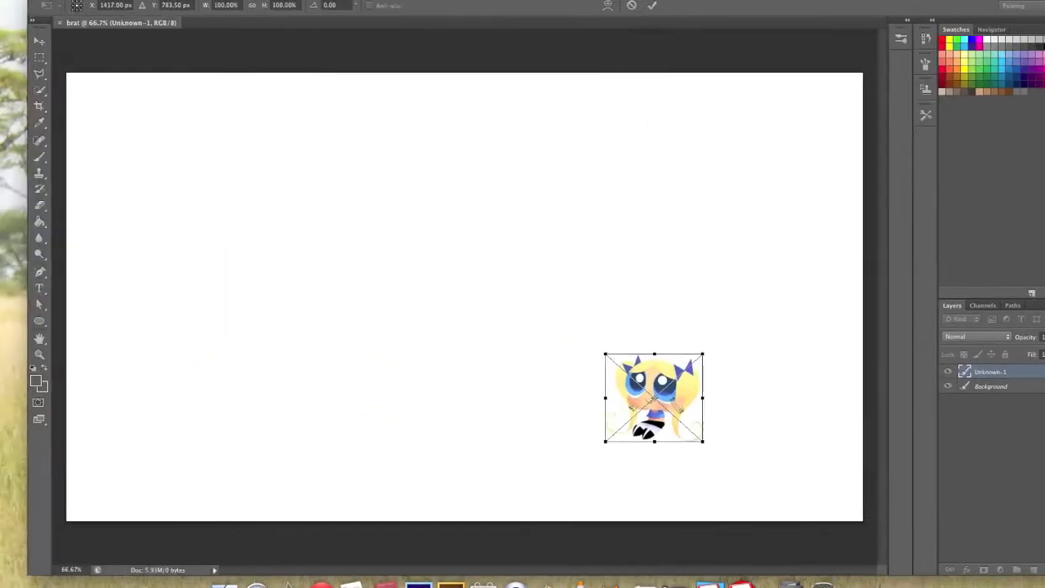
{"action": "key", "text": "Return"}
{"action": "key", "text": "ctrl+shift+alt+n"}
{"action": "key", "text": "u"}
{"action": "left_click_drag", "start_coordinate": [289, 134], "coordinate": [501, 304]}
Step: Draw a freehand body outline with two rounded legs, about 119 by 240 px, hanging from the head's lower edge
{"action": "key", "text": "z"}
{"action": "left_click", "coordinate": [411, 364]}
{"action": "left_click", "coordinate": [410, 365]}
{"action": "key", "text": "p"}
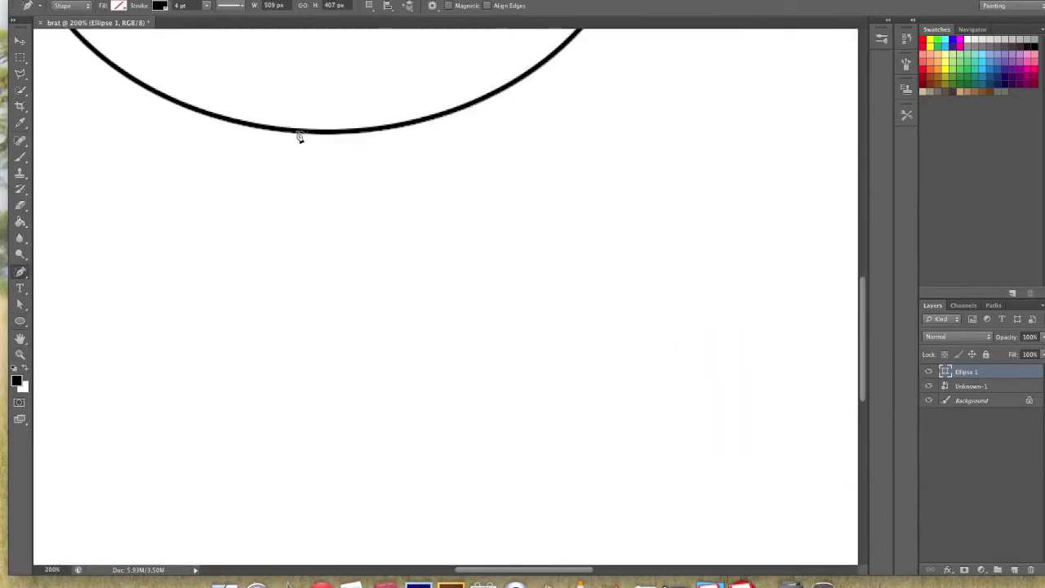
{"action": "left_click_drag", "start_coordinate": [319, 234], "coordinate": [321, 187]}
{"action": "left_click_drag", "start_coordinate": [360, 403], "coordinate": [360, 402]}
{"action": "key", "text": "super+z"}
{"action": "left_click", "coordinate": [221, 24]}
{"action": "mouse_move", "coordinate": [288, 132]}
{"action": "left_mouse_down"}
{"action": "mouse_move", "coordinate": [210, 336]}
{"action": "mouse_move", "coordinate": [225, 427]}
{"action": "left_mouse_up"}
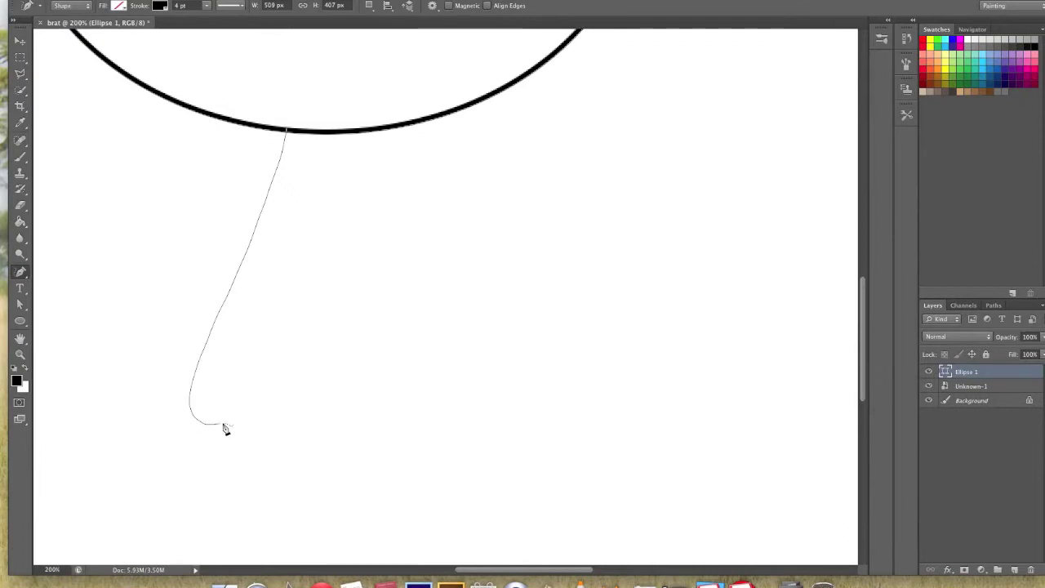
{"action": "left_click_drag", "start_coordinate": [321, 228], "coordinate": [320, 130]}
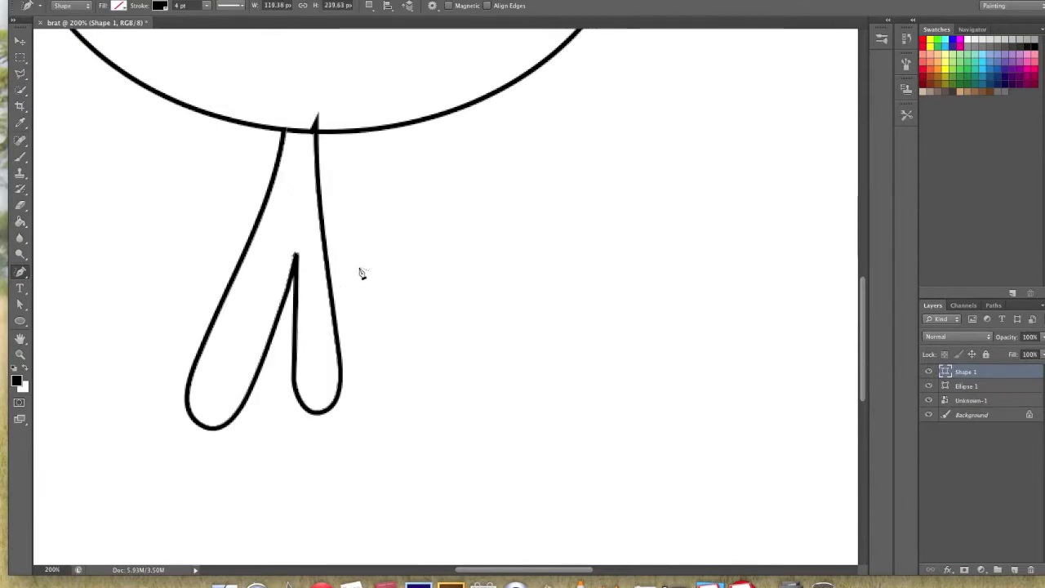
{"action": "key", "text": "super+minus"}
{"action": "key", "text": "super+equal"}
{"action": "key", "text": "super+equal"}
{"action": "left_click", "coordinate": [19, 304]}
{"action": "left_click", "coordinate": [431, 114]}
{"action": "left_click", "coordinate": [428, 84]}
{"action": "left_click", "coordinate": [270, 1]}
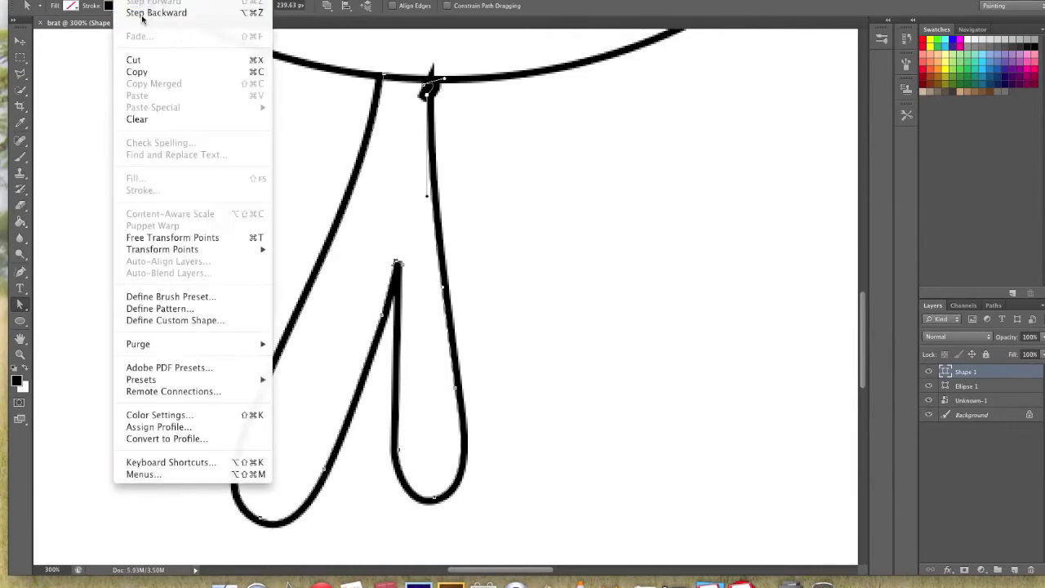
{"action": "left_click", "coordinate": [270, 8]}
{"action": "key", "text": "alt+super+z"}
Step: Reshape the right side of the body outline by moving its top anchor point onto the head's lower edge
{"action": "left_click", "coordinate": [1005, 373]}
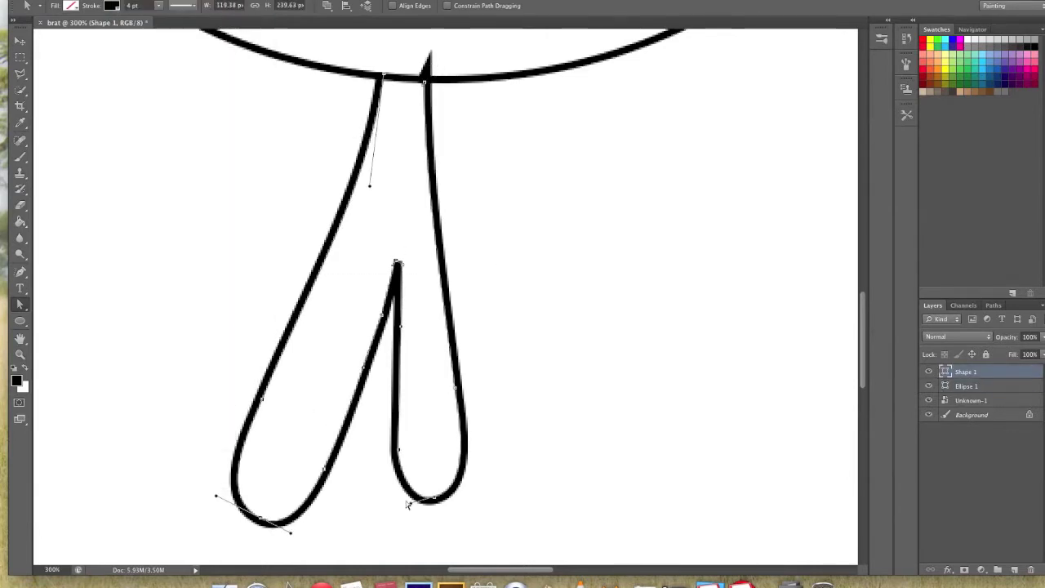
{"action": "left_click_drag", "start_coordinate": [476, 485], "coordinate": [473, 487]}
{"action": "left_click_drag", "start_coordinate": [424, 93], "coordinate": [440, 85]}
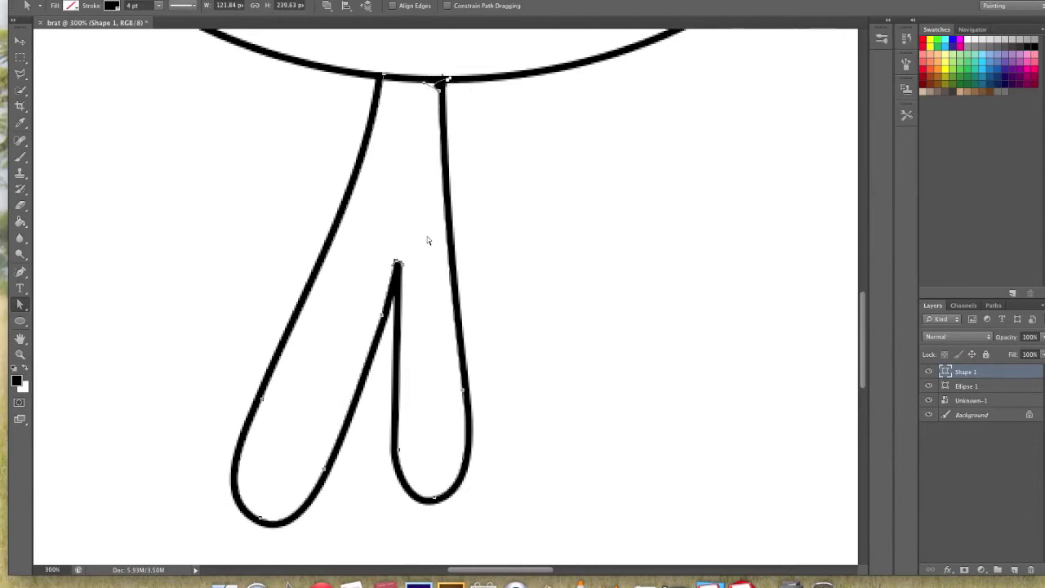
Step: Draw the bent left arm, about 64 by 105 px, and a short inner-arm line with the pen beneath the head
{"action": "key", "text": "p"}
{"action": "key", "text": "ctrl+0"}
{"action": "scroll", "coordinate": [367, 327], "scroll_direction": "up", "scroll_amount": 5}
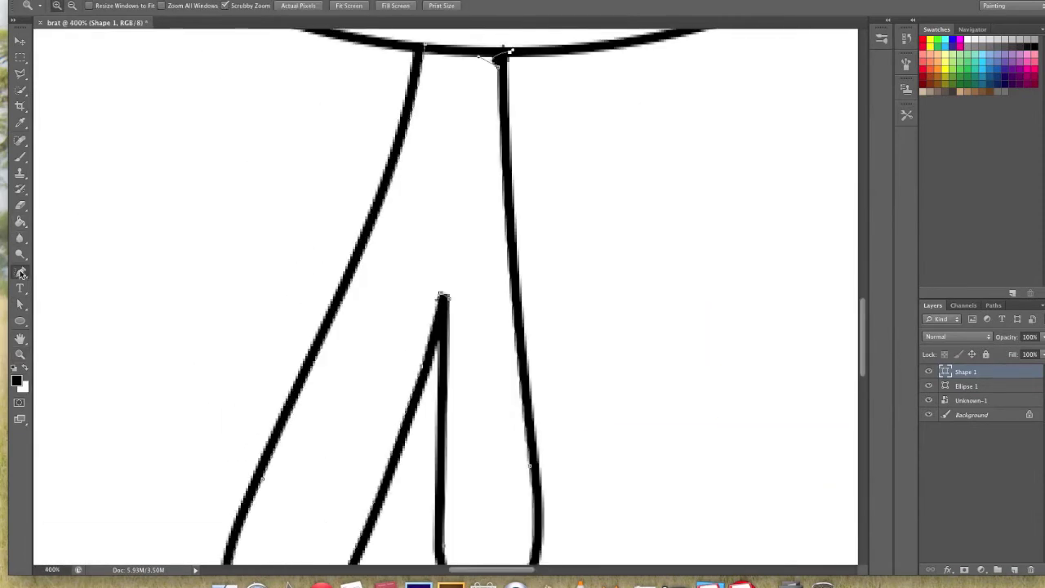
{"action": "left_click_drag", "start_coordinate": [347, 36], "coordinate": [269, 151]}
{"action": "left_click_drag", "start_coordinate": [393, 185], "coordinate": [306, 96]}
{"action": "left_click_drag", "start_coordinate": [398, 53], "coordinate": [401, 49]}
Step: Reshape the bent arm by smoothing the shoulder curve and adjusting the anchor at the inner end of its outline
{"action": "key", "text": "a"}
{"action": "left_click", "coordinate": [966, 385]}
{"action": "left_click_drag", "start_coordinate": [205, 138], "coordinate": [304, 231]}
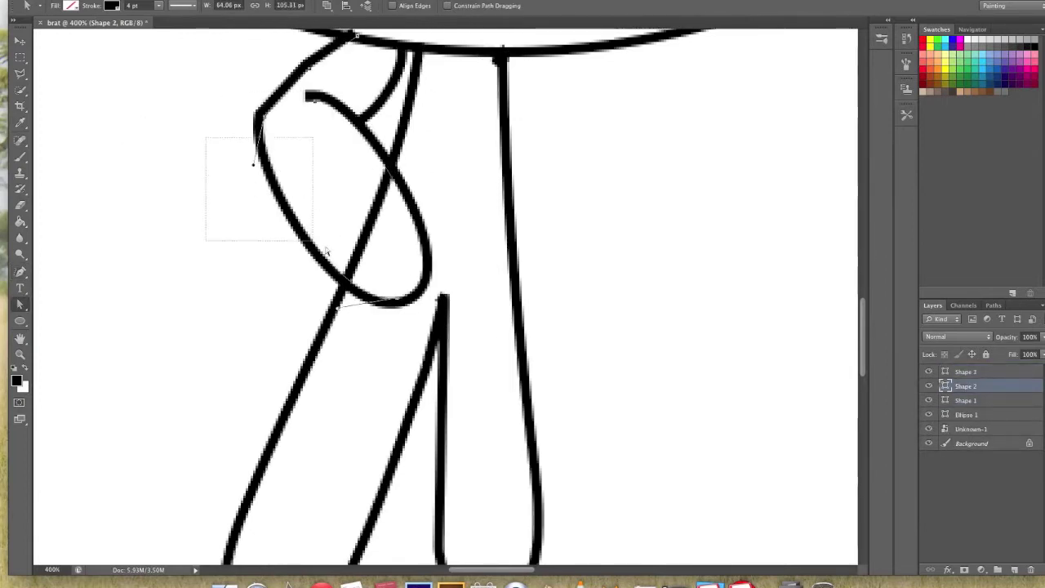
{"action": "left_click_drag", "start_coordinate": [314, 100], "coordinate": [274, 125]}
{"action": "left_click", "coordinate": [287, 104]}
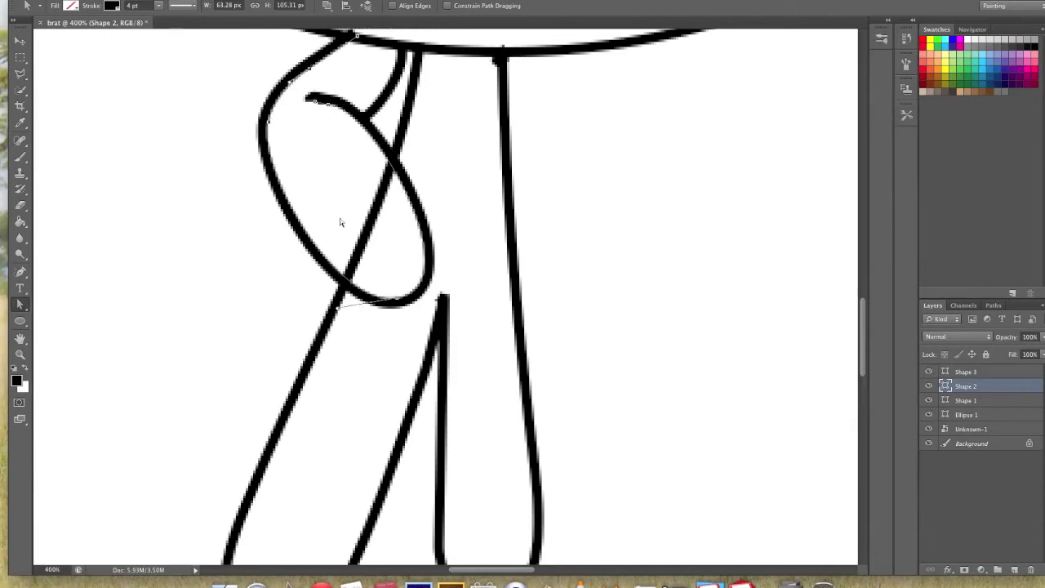
{"action": "left_click", "coordinate": [355, 110]}
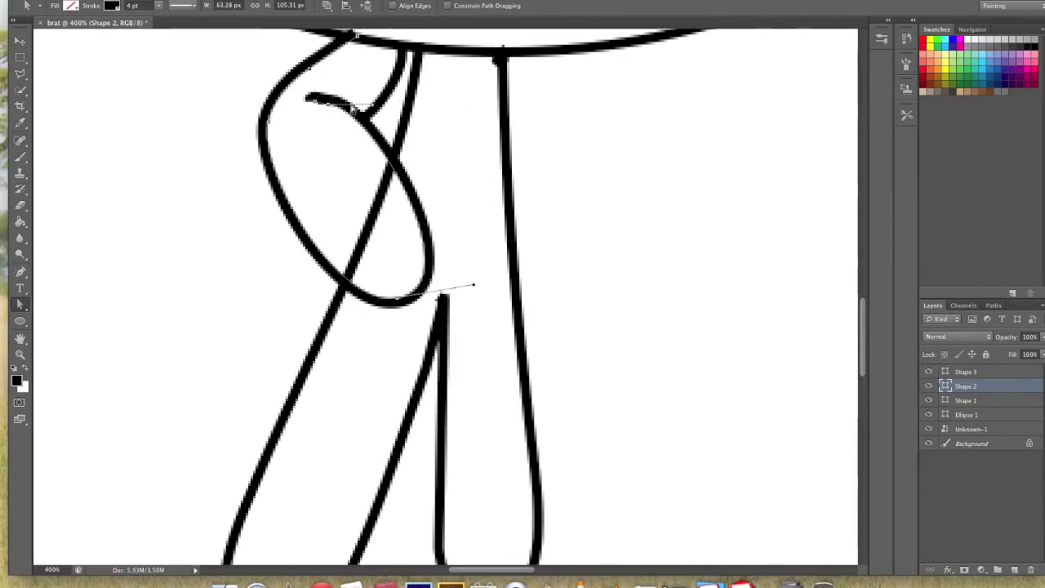
{"action": "left_click_drag", "start_coordinate": [343, 112], "coordinate": [323, 107]}
Step: Move the bent arm outline and the short inner-arm line closer to the body
{"action": "left_click_drag", "start_coordinate": [865, 315], "coordinate": [865, 295]}
{"action": "key", "text": "v"}
{"action": "left_click_drag", "start_coordinate": [345, 322], "coordinate": [384, 340]}
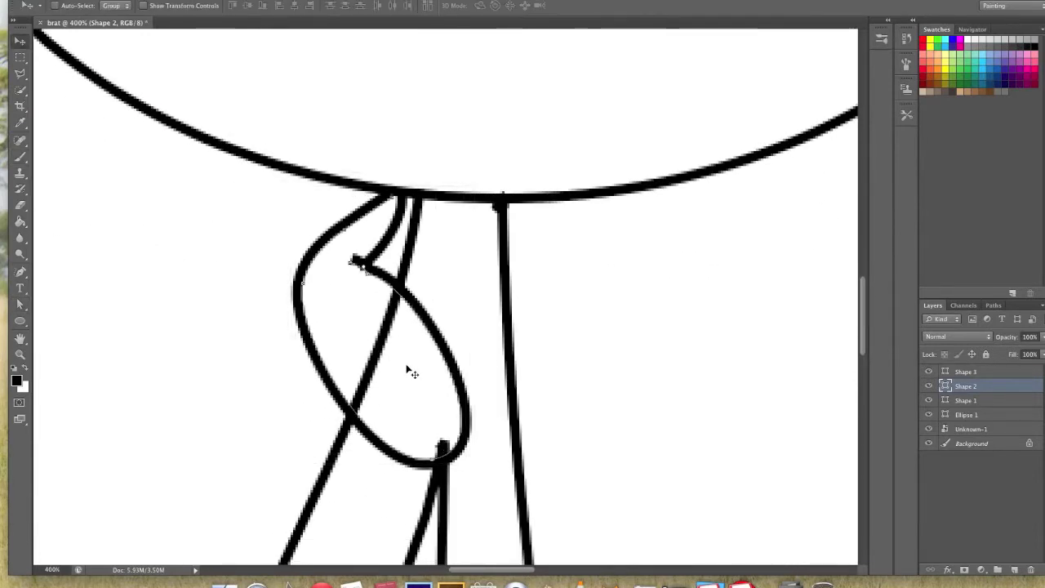
{"action": "left_click", "coordinate": [998, 374]}
{"action": "left_click_drag", "start_coordinate": [413, 205], "coordinate": [438, 243]}
Step: Shorten the bent arm to about 52 by 88 px by moving its lowest anchor point up and inward
{"action": "left_click", "coordinate": [20, 353]}
{"action": "left_click", "coordinate": [393, 358], "text": "alt"}
{"action": "left_click_drag", "start_coordinate": [381, 334], "coordinate": [441, 335]}
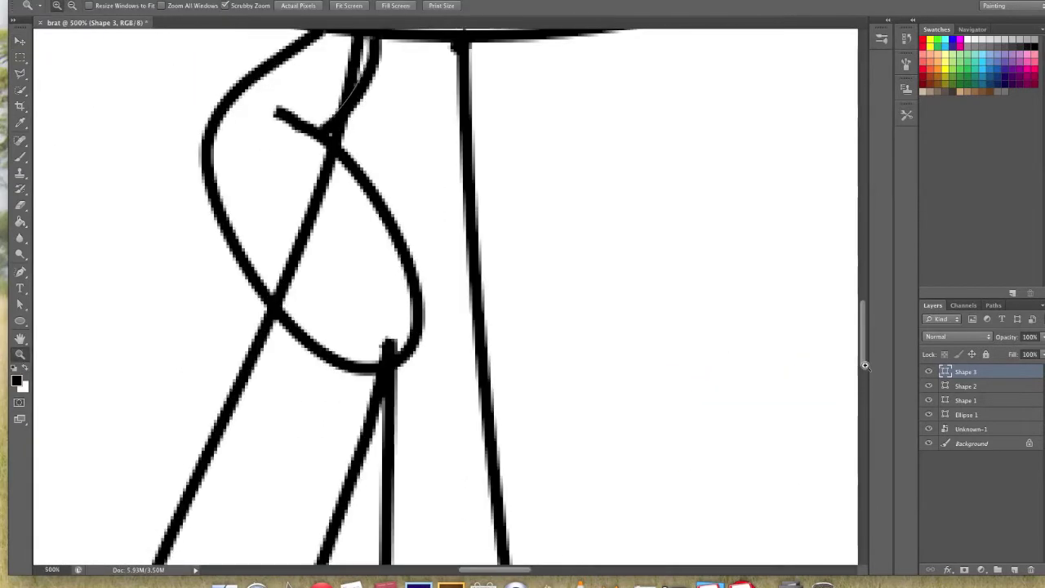
{"action": "key", "text": "a"}
{"action": "left_click", "coordinate": [370, 349]}
{"action": "left_click_drag", "start_coordinate": [370, 349], "coordinate": [346, 278]}
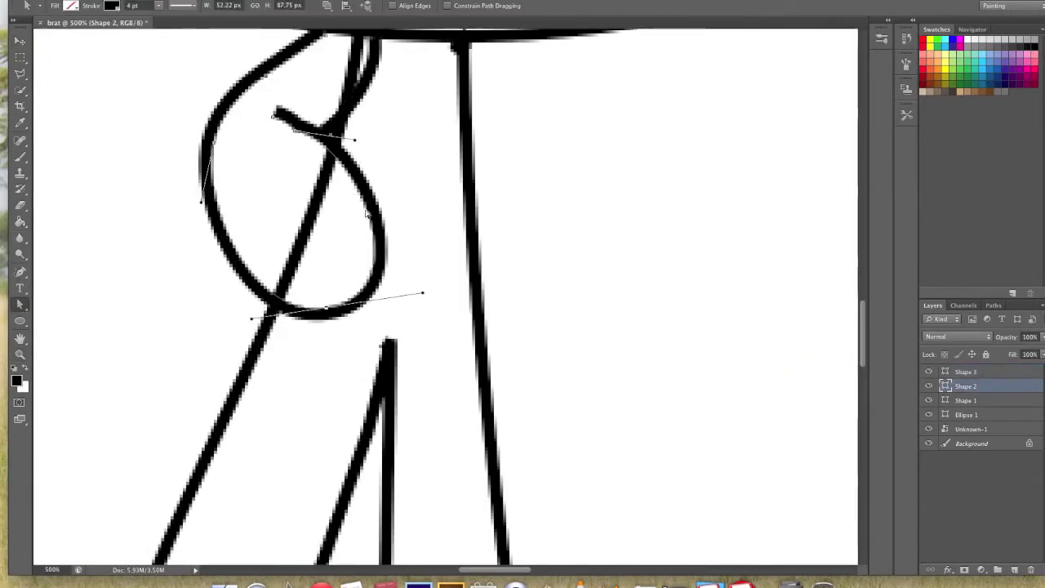
Step: Draw a skirt outline about 97 by 84 px around the hips, from the bent arm across the legs and back
{"action": "key", "text": "p"}
{"action": "left_click", "coordinate": [472, 488]}
{"action": "key", "text": "super+z"}
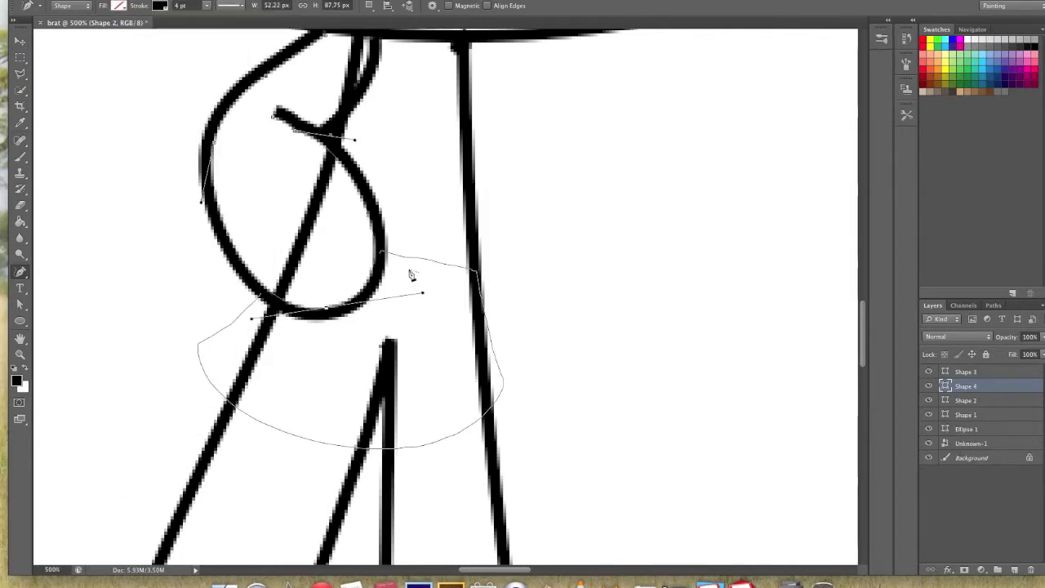
{"action": "left_click", "coordinate": [384, 255]}
Step: Reshape the skirt so the waistline curves downward and its right edge sits closer to the leg
{"action": "key", "text": "a"}
{"action": "left_click", "coordinate": [988, 414]}
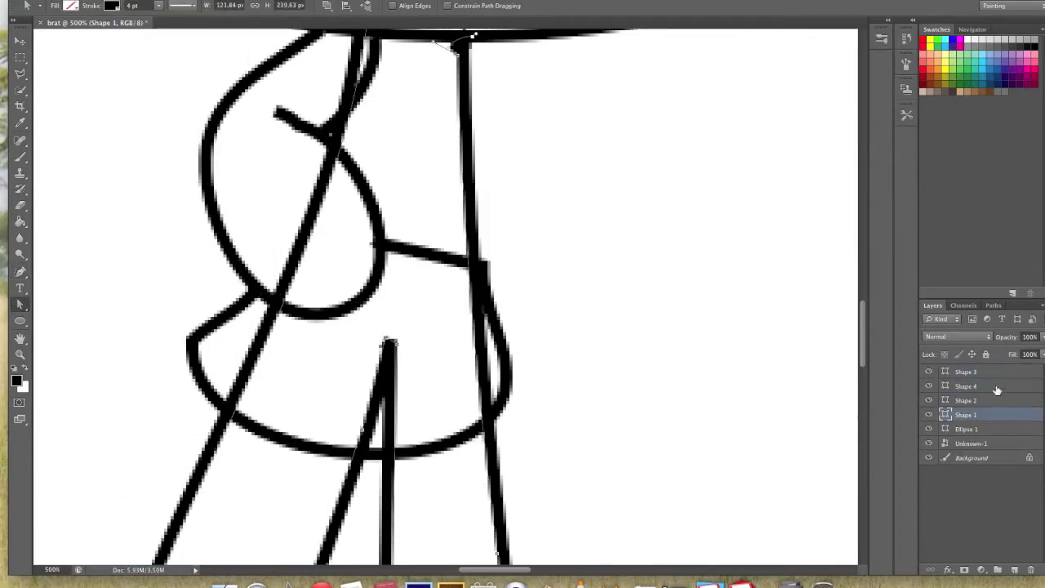
{"action": "left_click", "coordinate": [983, 387]}
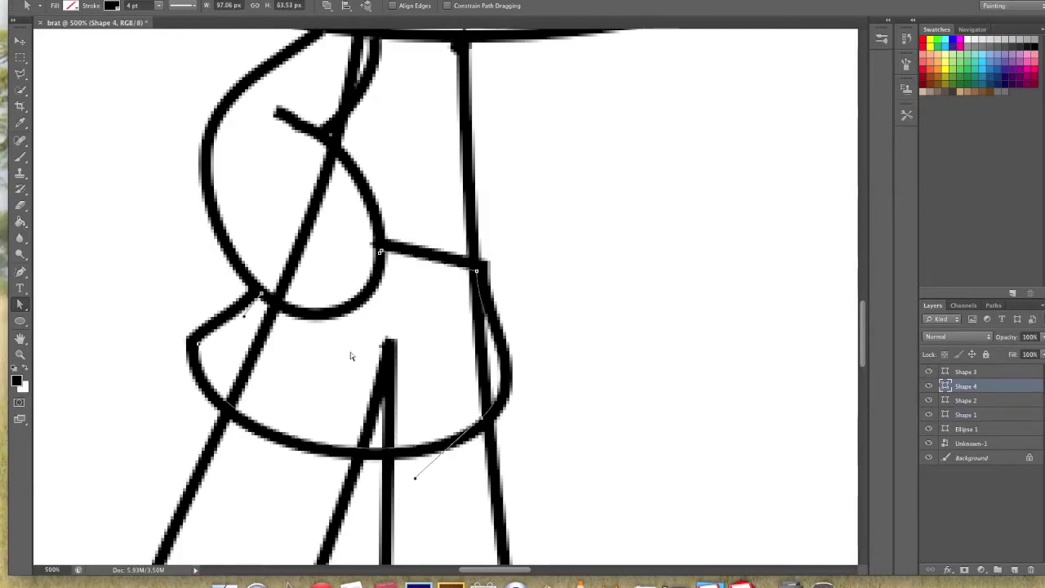
{"action": "left_click_drag", "start_coordinate": [429, 270], "coordinate": [430, 272]}
{"action": "left_click_drag", "start_coordinate": [507, 363], "coordinate": [488, 364]}
Step: Draw a narrow right arm about 13 by 92 px, running from the head's lower edge down beside the body
{"action": "key", "text": "super+minus"}
{"action": "key", "text": "super+minus"}
{"action": "key", "text": "super+plus"}
{"action": "key", "text": "super+plus"}
{"action": "key", "text": "super+plus"}
{"action": "key", "text": "p"}
{"action": "mouse_move", "coordinate": [420, 123]}
{"action": "left_mouse_down"}
{"action": "mouse_move", "coordinate": [445, 455]}
{"action": "mouse_move", "coordinate": [410, 462]}
{"action": "left_mouse_up"}
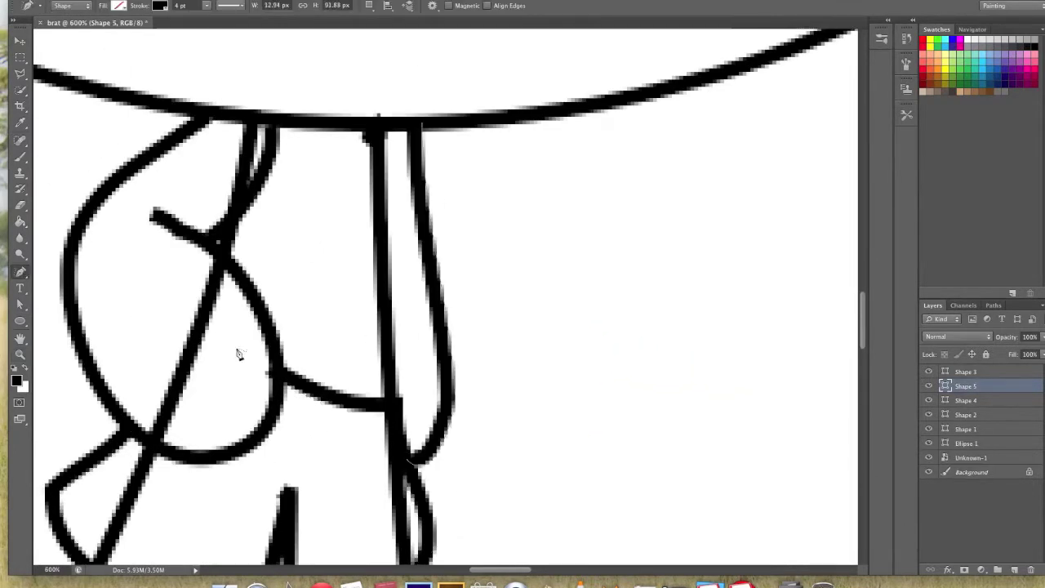
Step: Draw a curved line across the torso and a small V-shaped neckline about 10 by 10 px under the head
{"action": "left_click_drag", "start_coordinate": [381, 280], "coordinate": [383, 284]}
{"action": "left_click_drag", "start_coordinate": [338, 133], "coordinate": [369, 190]}
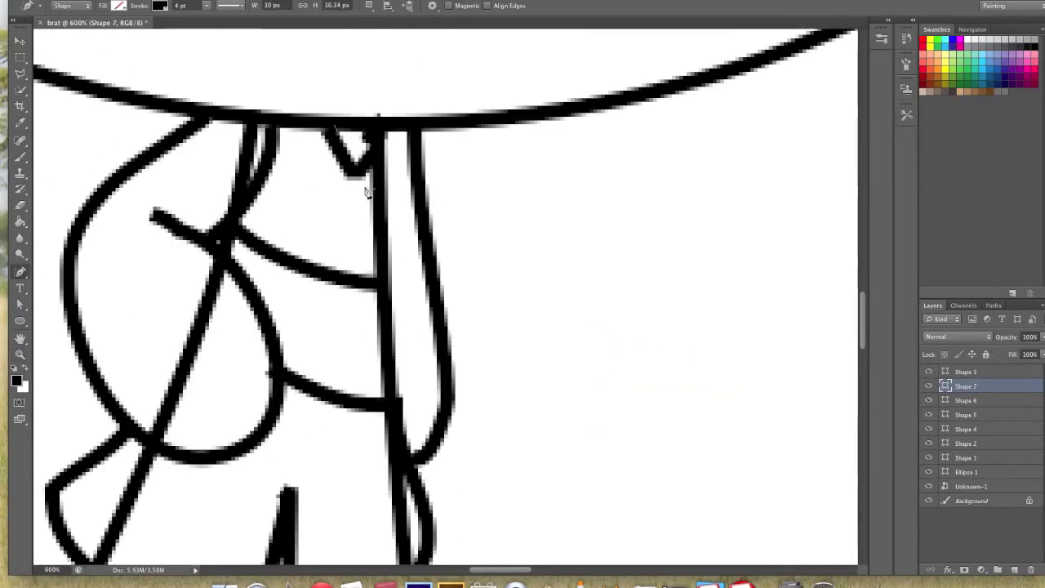
Step: Draw a curved shoe-top line across the lower part of each leg
{"action": "key", "text": "z"}
{"action": "key", "text": "super+minus"}
{"action": "key", "text": "super+minus"}
{"action": "key", "text": "super+minus"}
{"action": "key", "text": "super+minus"}
{"action": "key", "text": "super+minus"}
{"action": "left_click_drag", "start_coordinate": [500, 351], "coordinate": [523, 353]}
{"action": "key", "text": "p"}
{"action": "left_click_drag", "start_coordinate": [295, 395], "coordinate": [420, 485]}
{"action": "left_click_drag", "start_coordinate": [529, 435], "coordinate": [658, 400]}
Step: Reshape the shoe-top lines on both legs into smoother downward curves
{"action": "key", "text": "a"}
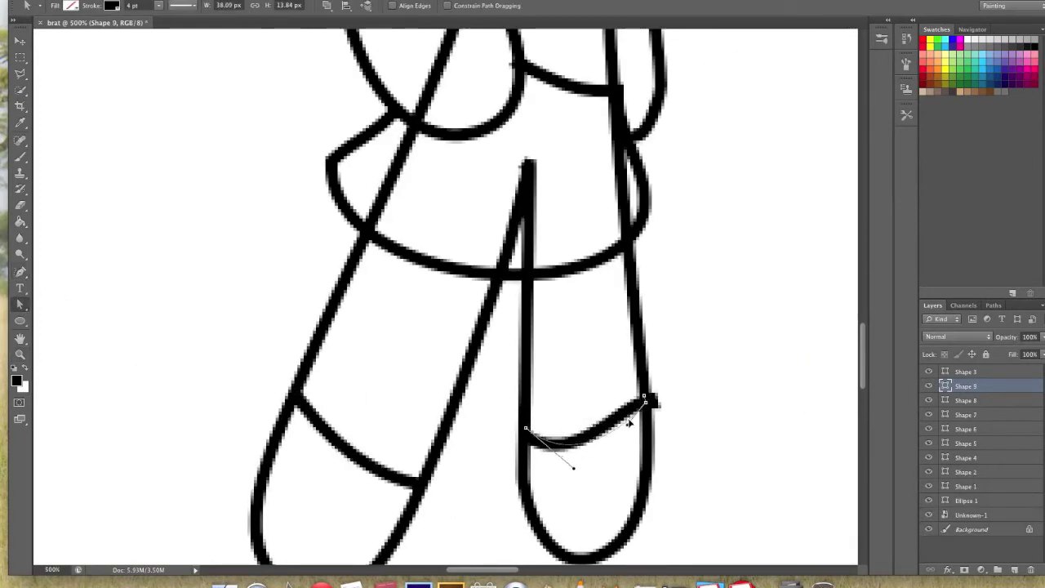
{"action": "left_click", "coordinate": [965, 403]}
{"action": "left_click_drag", "start_coordinate": [361, 461], "coordinate": [355, 480]}
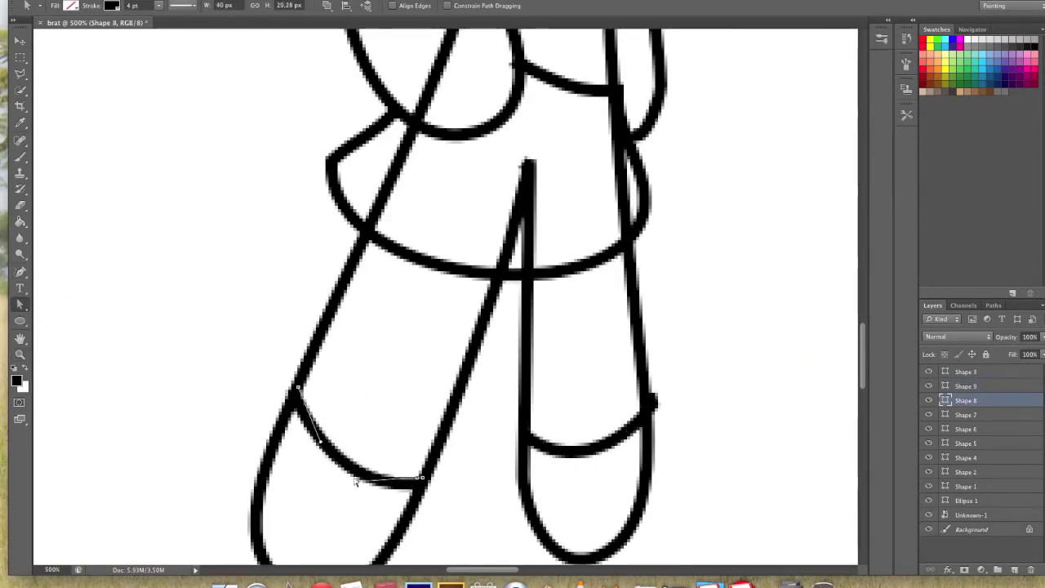
Step: Draw a small curved detail line on the inner side of each shoe, from the shoe-top line to the outline
{"action": "key", "text": "p"}
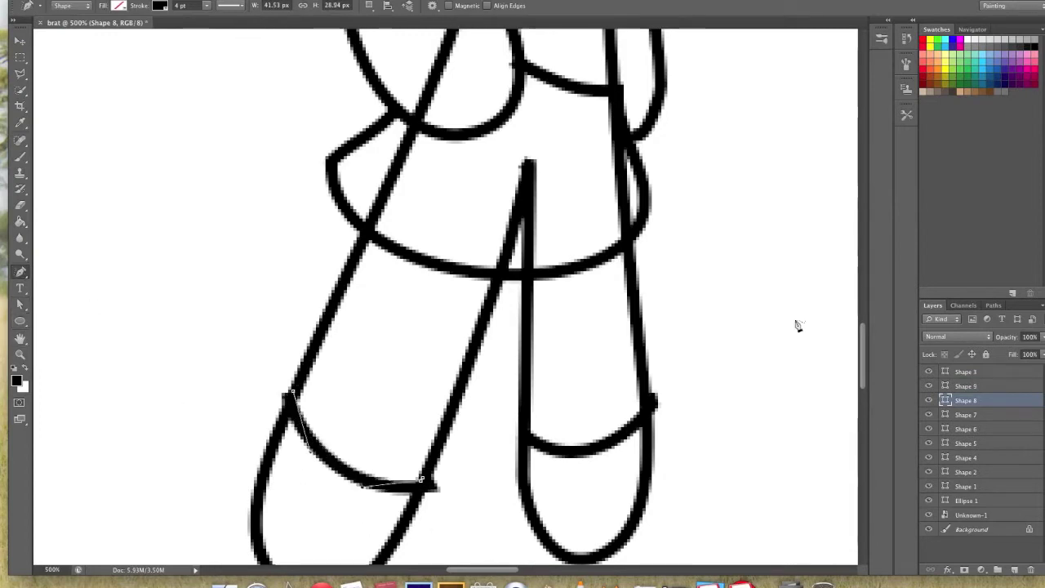
{"action": "scroll", "coordinate": [875, 362], "scroll_direction": "down", "scroll_amount": 5}
{"action": "left_click", "coordinate": [375, 328]}
{"action": "left_click_drag", "start_coordinate": [369, 406], "coordinate": [391, 405]}
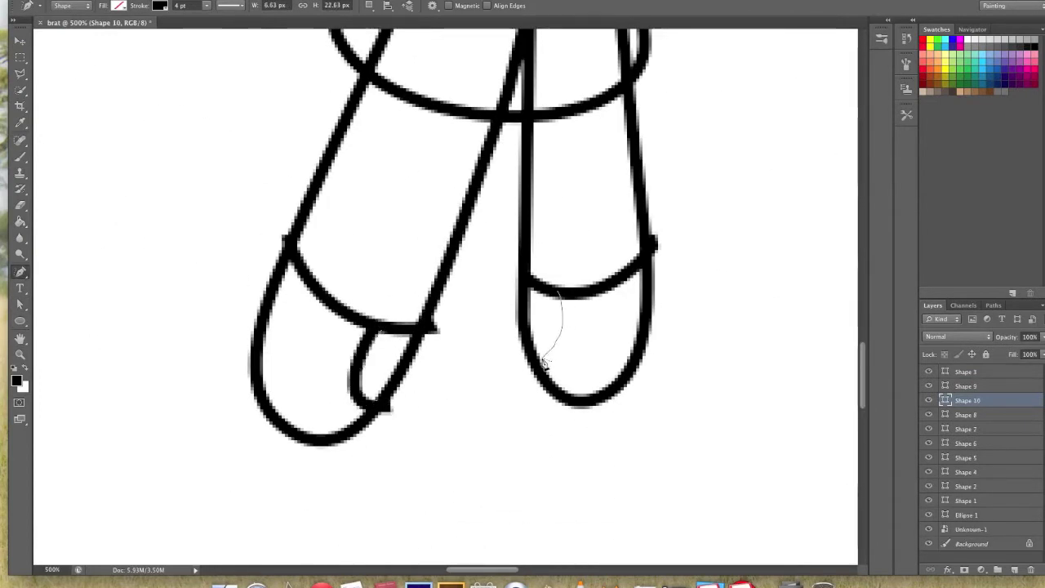
{"action": "left_click", "coordinate": [543, 362]}
Step: Reshape the small detail curve on the right shoe so it is rounded and ends on the shoe's outline
{"action": "key", "text": "a"}
{"action": "left_click", "coordinate": [972, 510]}
{"action": "left_click", "coordinate": [549, 325]}
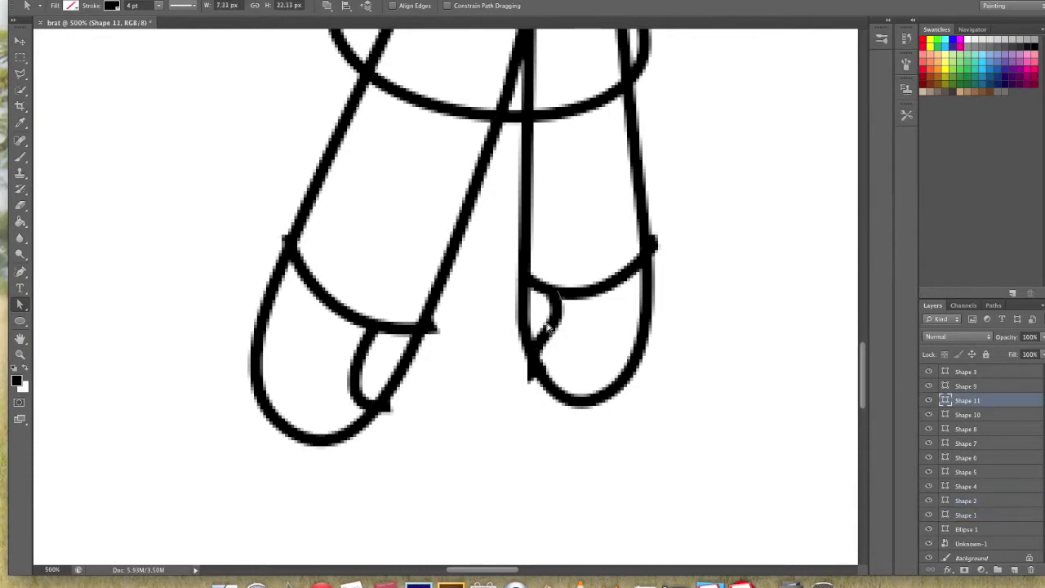
{"action": "left_click_drag", "start_coordinate": [561, 326], "coordinate": [539, 352]}
Step: Draw a large ellipse for the left eye inside the head and position it over the head's left side
{"action": "scroll", "coordinate": [536, 362], "scroll_direction": "down", "scroll_amount": 5}
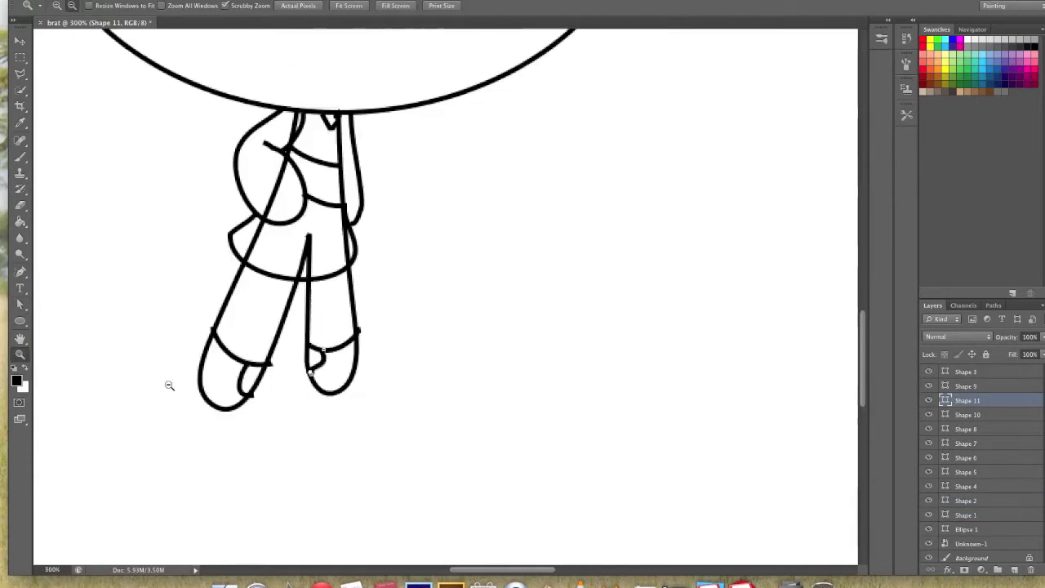
{"action": "scroll", "coordinate": [168, 384], "scroll_direction": "up", "scroll_amount": 6}
{"action": "key", "text": "z"}
{"action": "scroll", "coordinate": [317, 376], "scroll_direction": "down", "scroll_amount": 8}
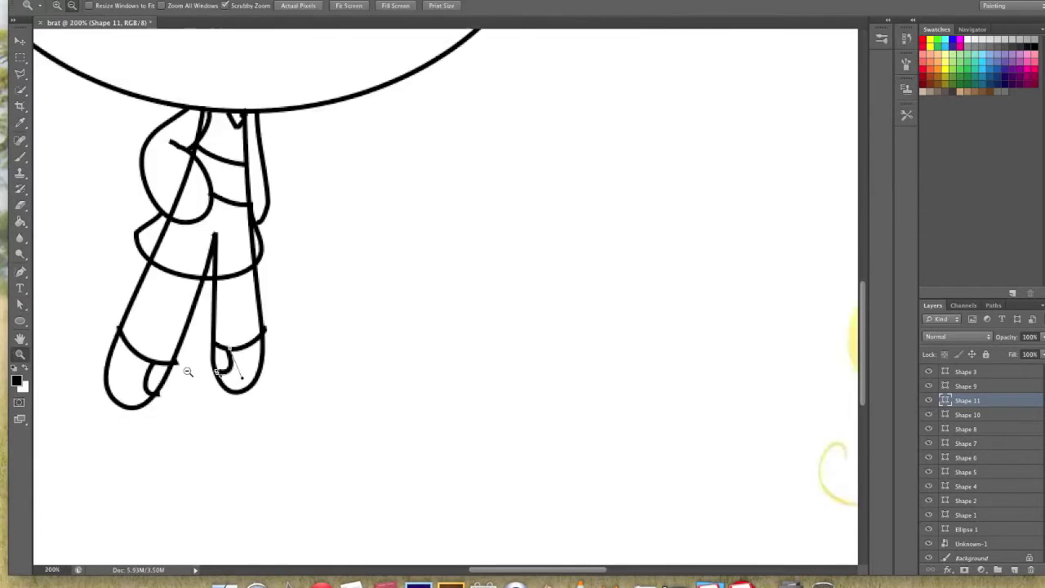
{"action": "scroll", "coordinate": [338, 286], "scroll_direction": "up", "scroll_amount": 3}
{"action": "key", "text": "u"}
{"action": "left_click_drag", "start_coordinate": [95, 163], "coordinate": [460, 548]}
{"action": "key", "text": "v"}
{"action": "left_click_drag", "start_coordinate": [241, 377], "coordinate": [259, 333]}
Step: Widen and rotate the left eye ellipse with Free Transform, apply it and shift the eye slightly up and left
{"action": "left_click", "coordinate": [82, 0]}
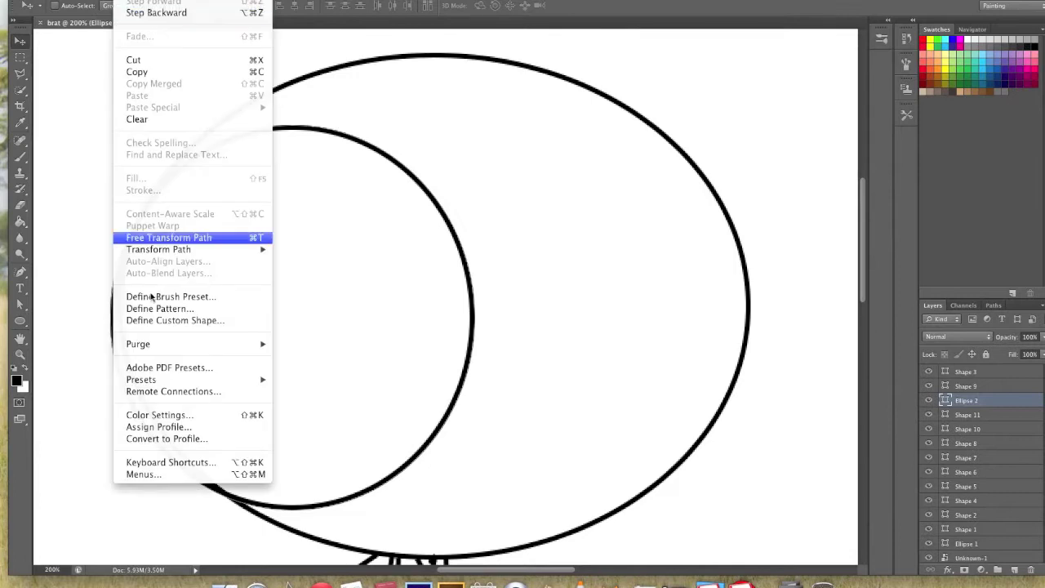
{"action": "left_click", "coordinate": [209, 235]}
{"action": "left_click_drag", "start_coordinate": [473, 317], "coordinate": [512, 317]}
{"action": "left_click_drag", "start_coordinate": [534, 515], "coordinate": [510, 432]}
{"action": "key", "text": "l"}
{"action": "key", "text": "Return"}
{"action": "left_click_drag", "start_coordinate": [416, 303], "coordinate": [391, 286]}
Step: Draw a smaller upright ellipse for the right eye and position it overlapping the head's right edge
{"action": "key", "text": "u"}
{"action": "mouse_move", "coordinate": [588, 217]}
{"action": "left_mouse_down"}
{"action": "mouse_move", "coordinate": [658, 370]}
{"action": "mouse_move", "coordinate": [759, 496]}
{"action": "left_mouse_up"}
{"action": "key", "text": "v"}
{"action": "left_click_drag", "start_coordinate": [730, 357], "coordinate": [720, 357]}
Step: Rotate and widen the right eye ellipse with Free Transform and apply the change
{"action": "left_click", "coordinate": [123, 1]}
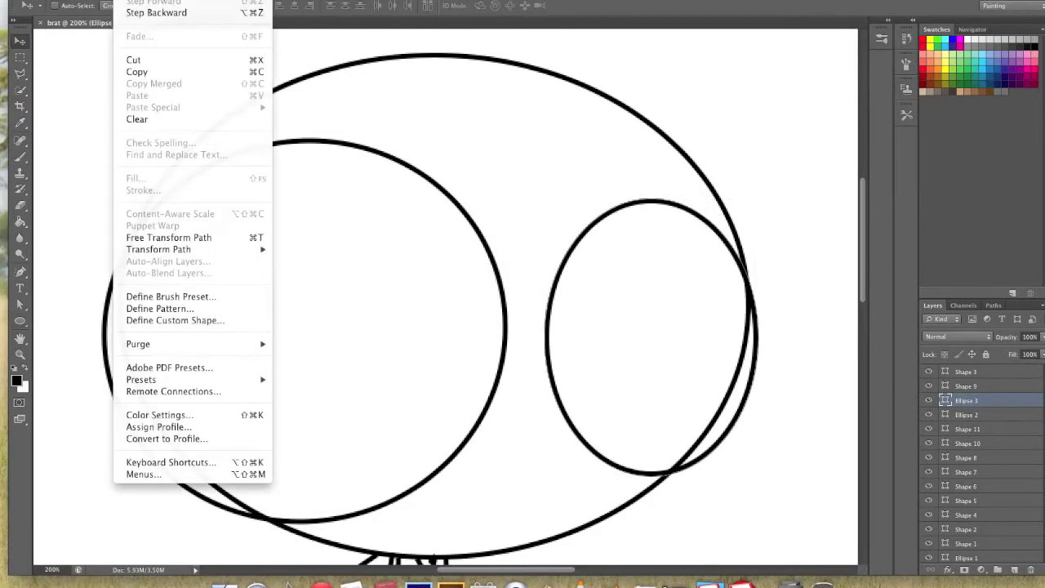
{"action": "left_click", "coordinate": [156, 238]}
{"action": "left_click_drag", "start_coordinate": [769, 489], "coordinate": [740, 499]}
{"action": "left_click_drag", "start_coordinate": [755, 359], "coordinate": [780, 352]}
{"action": "key", "text": "Return"}
Step: Draw a closed open-mouth outline about 62 by 52 px between the eyes, near the bottom of the head
{"action": "key", "text": "z"}
{"action": "left_click", "coordinate": [363, 209], "text": "alt"}
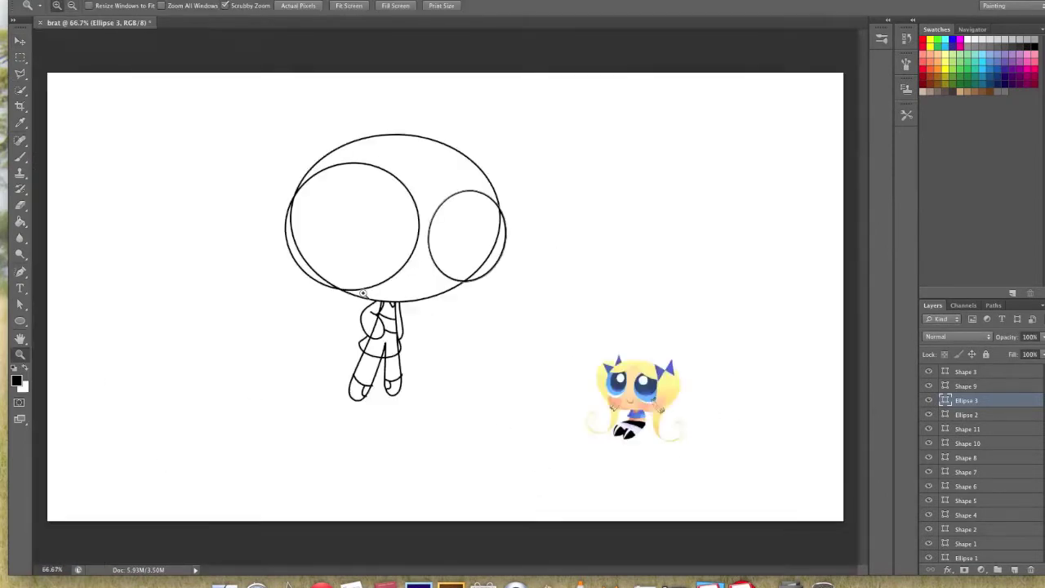
{"action": "left_click", "coordinate": [438, 329]}
{"action": "left_click", "coordinate": [337, 303]}
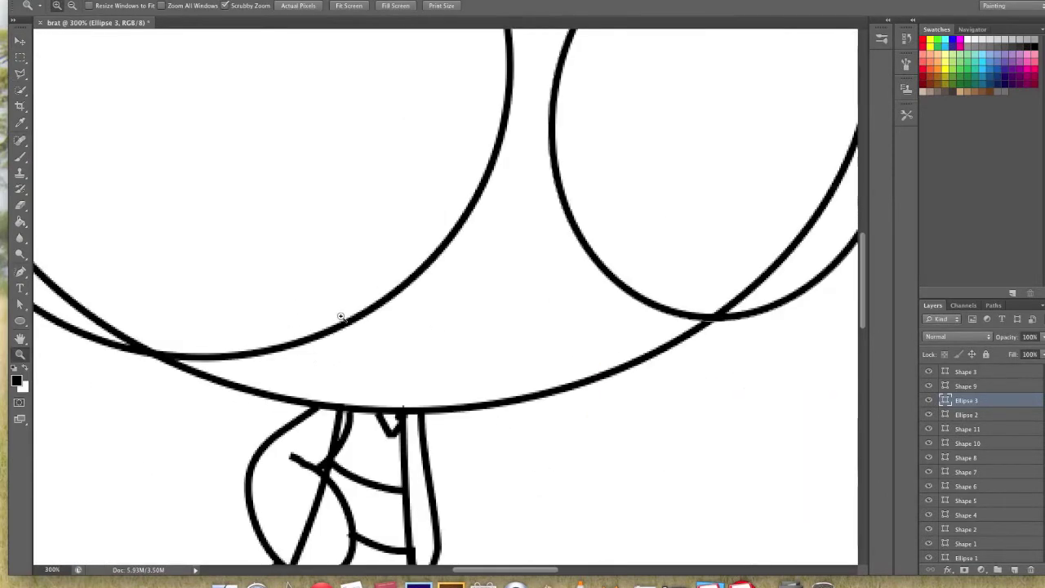
{"action": "left_click", "coordinate": [320, 360]}
{"action": "key", "text": "p"}
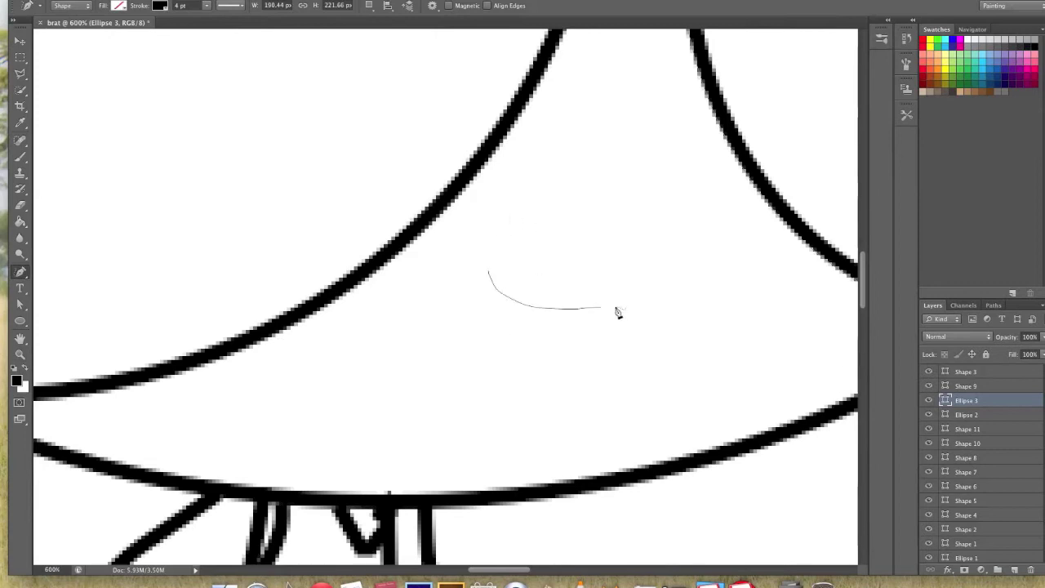
{"action": "left_click", "coordinate": [487, 272]}
Step: Reshape the mouth's anchor points into a smooth crescent with pointed corners and a rounded lower edge
{"action": "key", "text": "a"}
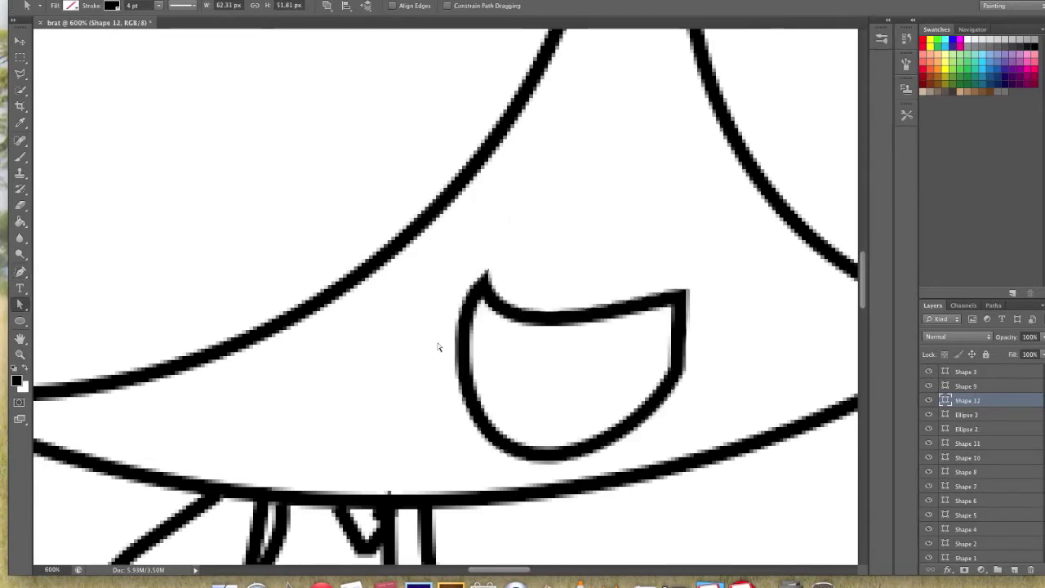
{"action": "left_click_drag", "start_coordinate": [692, 334], "coordinate": [694, 345]}
{"action": "left_click_drag", "start_coordinate": [642, 299], "coordinate": [614, 477]}
Step: Draw a curved tongue line about 30 by 28 px inside the lower left part of the mouth
{"action": "scroll", "coordinate": [572, 367], "scroll_direction": "down", "scroll_amount": 6}
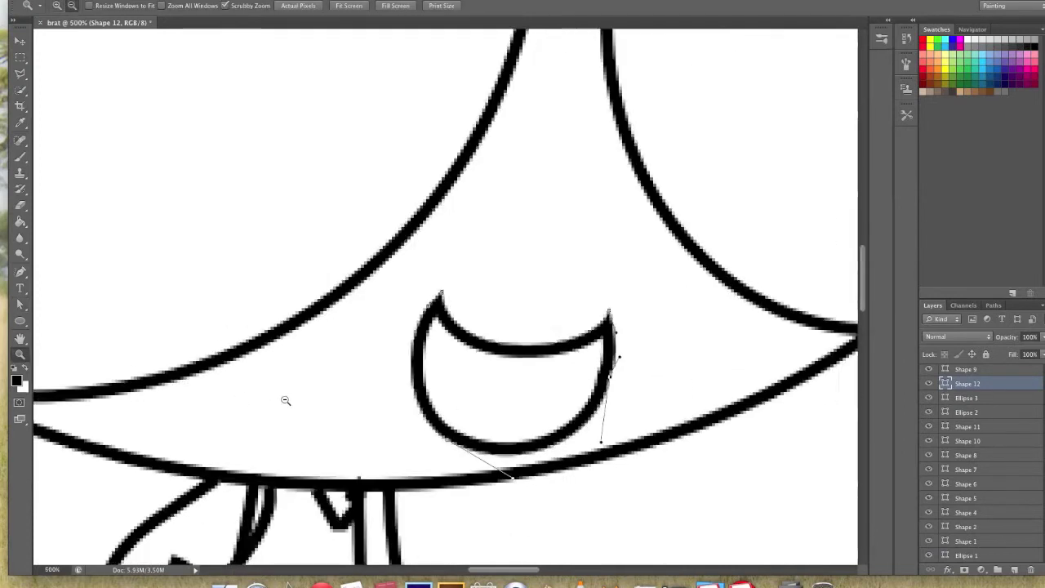
{"action": "scroll", "coordinate": [416, 311], "scroll_direction": "up", "scroll_amount": 4}
{"action": "left_click", "coordinate": [22, 41]}
{"action": "left_click_drag", "start_coordinate": [261, 368], "coordinate": [219, 372]}
{"action": "key", "text": "z"}
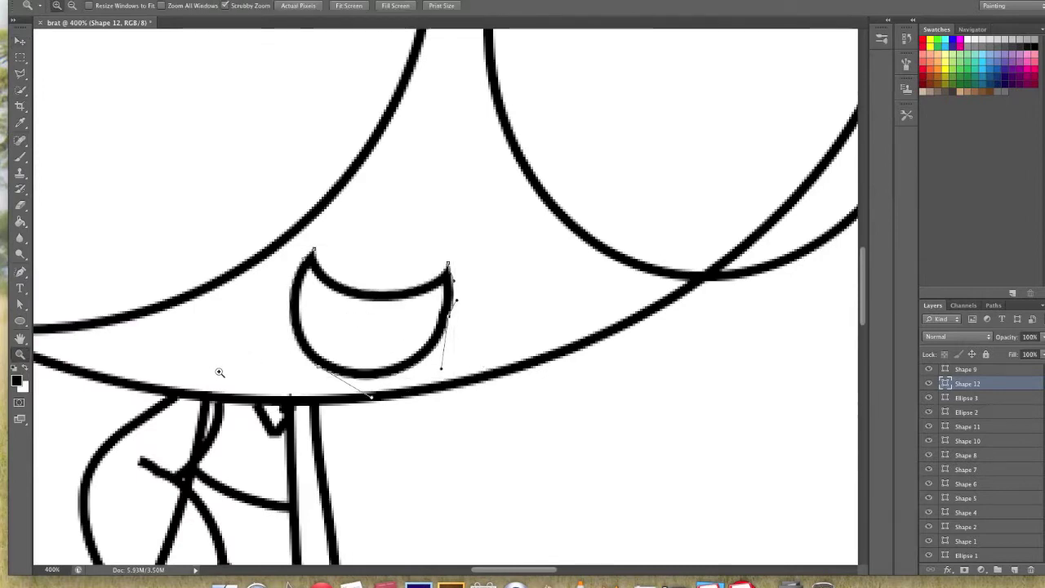
{"action": "left_click_drag", "start_coordinate": [305, 334], "coordinate": [359, 308]}
{"action": "key", "text": "p"}
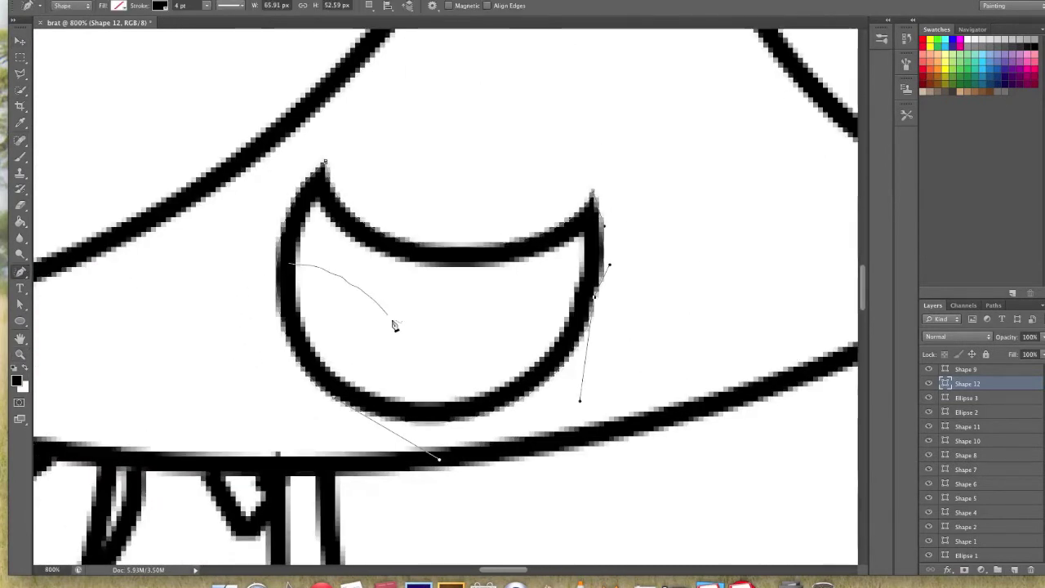
{"action": "left_click", "coordinate": [441, 407]}
{"action": "key", "text": "z"}
{"action": "scroll", "coordinate": [245, 351], "scroll_direction": "down", "scroll_amount": 5}
{"action": "left_click_drag", "start_coordinate": [294, 364], "coordinate": [465, 398]}
{"action": "scroll", "coordinate": [465, 398], "scroll_direction": "up", "scroll_amount": 5}
{"action": "scroll", "coordinate": [408, 234], "scroll_direction": "down", "scroll_amount": 5}
{"action": "scroll", "coordinate": [350, 147], "scroll_direction": "up", "scroll_amount": 3}
{"action": "key", "text": "p"}
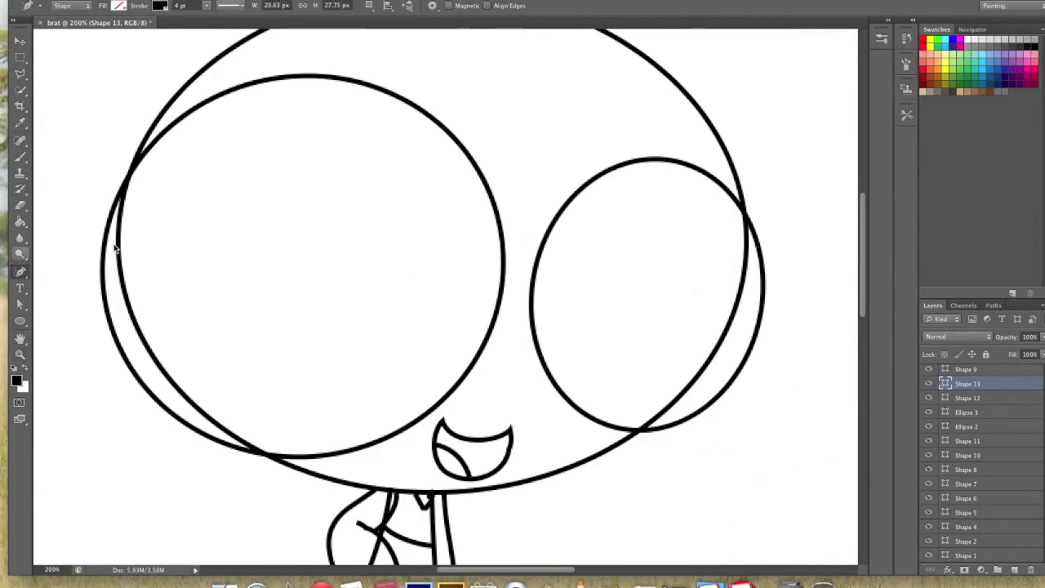
{"action": "left_click_drag", "start_coordinate": [20, 320], "coordinate": [90, 369]}
{"action": "left_click", "coordinate": [73, 6]}
{"action": "left_click", "coordinate": [80, 8]}
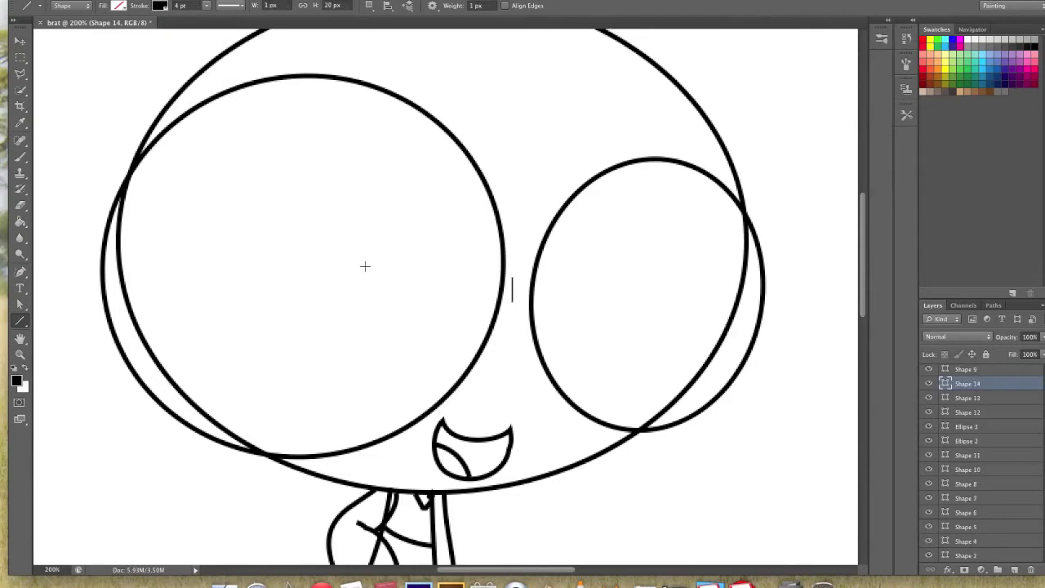
{"action": "key", "text": "ctrl+z"}
Step: Draw hooked, slanting brow lines across both eyes, about 292 by 138 px on the left and 175 by 84 px on the right
{"action": "key", "text": "p"}
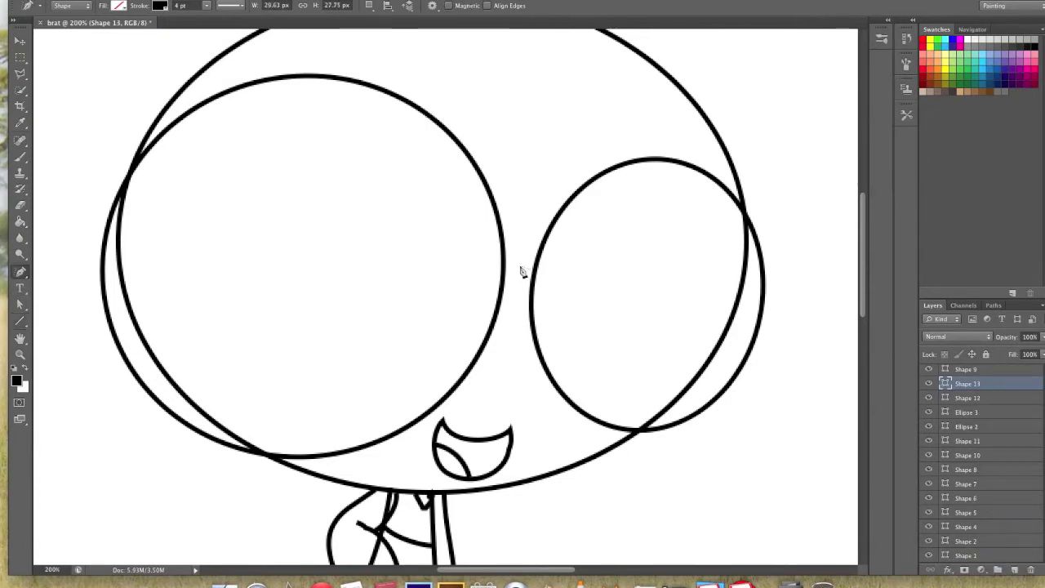
{"action": "left_click_drag", "start_coordinate": [333, 217], "coordinate": [153, 123]}
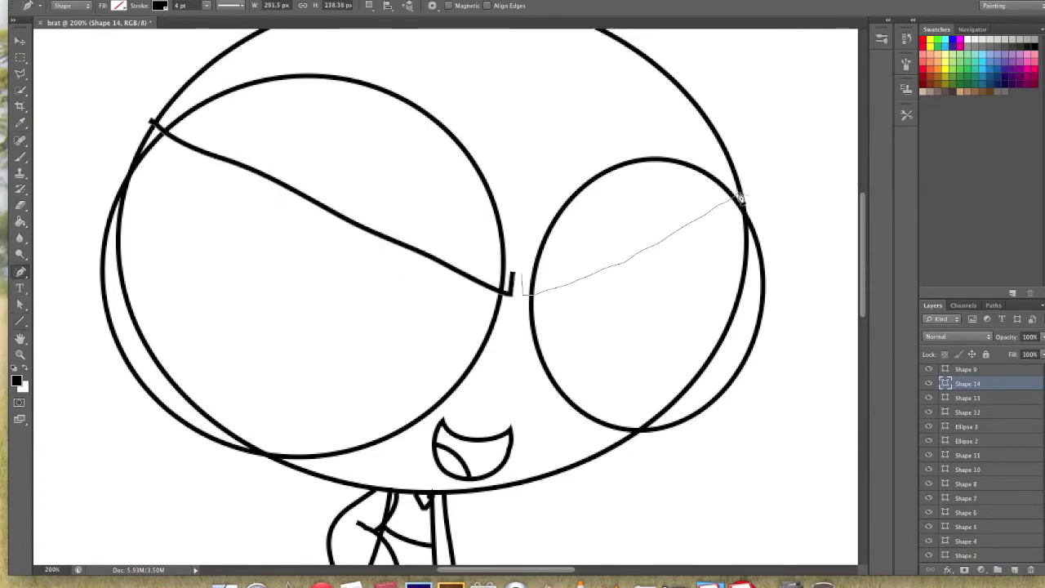
{"action": "left_click_drag", "start_coordinate": [739, 201], "coordinate": [745, 193]}
{"action": "key", "text": "v"}
{"action": "key", "text": "z"}
{"action": "key", "text": "h"}
{"action": "left_click_drag", "start_coordinate": [451, 389], "coordinate": [350, 210]}
Step: Draw a hair fringe line about 481 by 93 px across both eyes with a peak between them, and refine its anchor points
{"action": "key", "text": "p"}
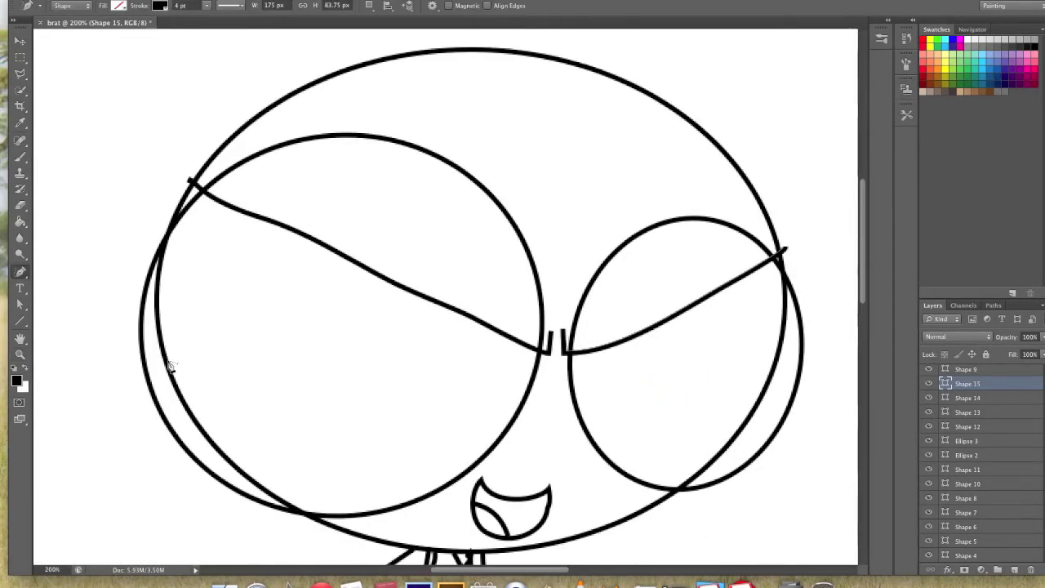
{"action": "mouse_move", "coordinate": [542, 286]}
{"action": "left_mouse_down"}
{"action": "mouse_move", "coordinate": [744, 387]}
{"action": "mouse_move", "coordinate": [772, 383]}
{"action": "left_mouse_up"}
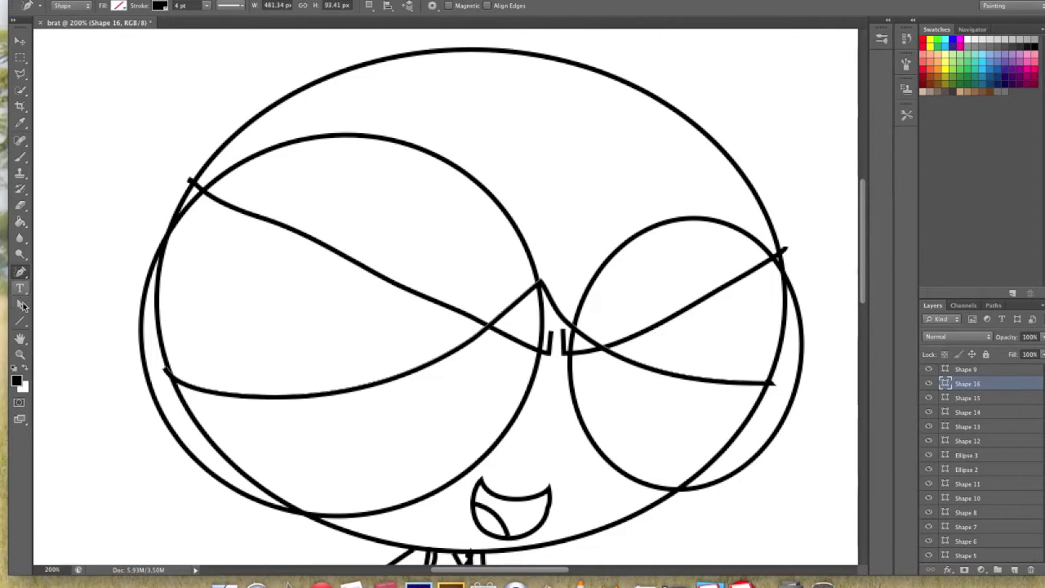
{"action": "left_click", "coordinate": [20, 304]}
{"action": "left_click_drag", "start_coordinate": [410, 383], "coordinate": [414, 387]}
{"action": "left_click", "coordinate": [539, 275]}
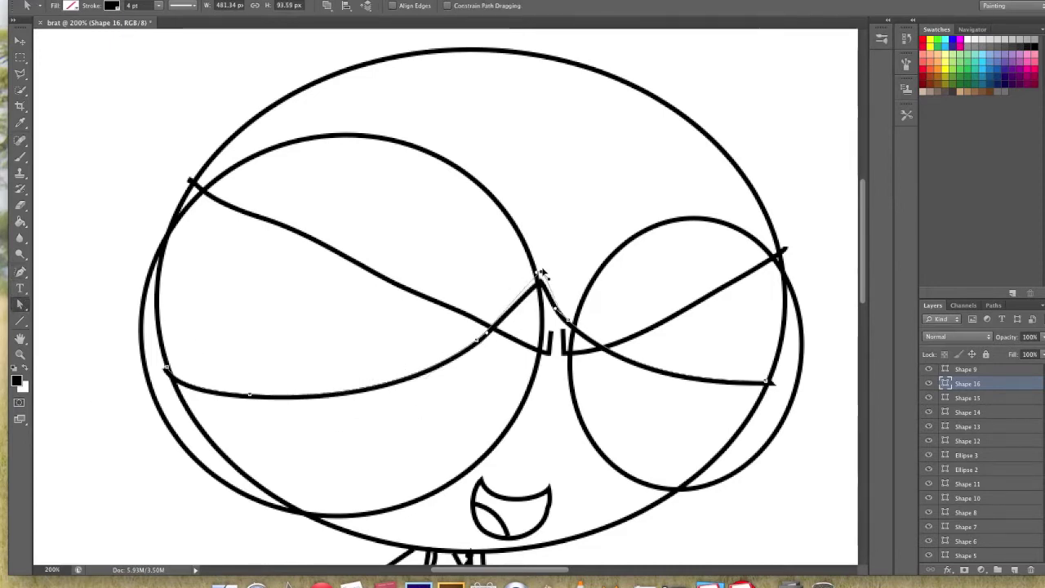
{"action": "left_click", "coordinate": [589, 324]}
{"action": "left_click", "coordinate": [21, 354]}
{"action": "key", "text": "ctrl+minus"}
{"action": "key", "text": "ctrl+plus"}
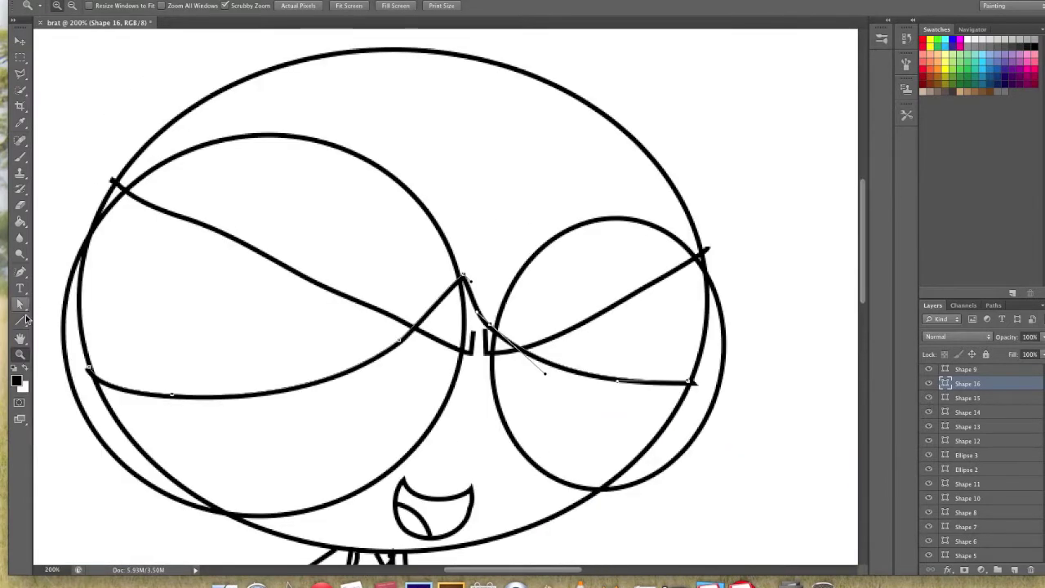
Step: Draw an ellipse of about 148 by 160 px for the left hair bun and position it over the head's upper left edge
{"action": "right_click", "coordinate": [20, 321]}
{"action": "left_click", "coordinate": [70, 341]}
{"action": "left_click_drag", "start_coordinate": [55, 189], "coordinate": [237, 383]}
{"action": "key", "text": "v"}
{"action": "left_click_drag", "start_coordinate": [160, 245], "coordinate": [130, 195]}
{"action": "key", "text": "ctrl+minus"}
{"action": "key", "text": "ctrl+plus"}
{"action": "key", "text": "p"}
{"action": "left_click_drag", "start_coordinate": [219, 225], "coordinate": [181, 530]}
{"action": "key", "text": "ctrl+z"}
{"action": "key", "text": "z"}
{"action": "key", "text": "ctrl+minus"}
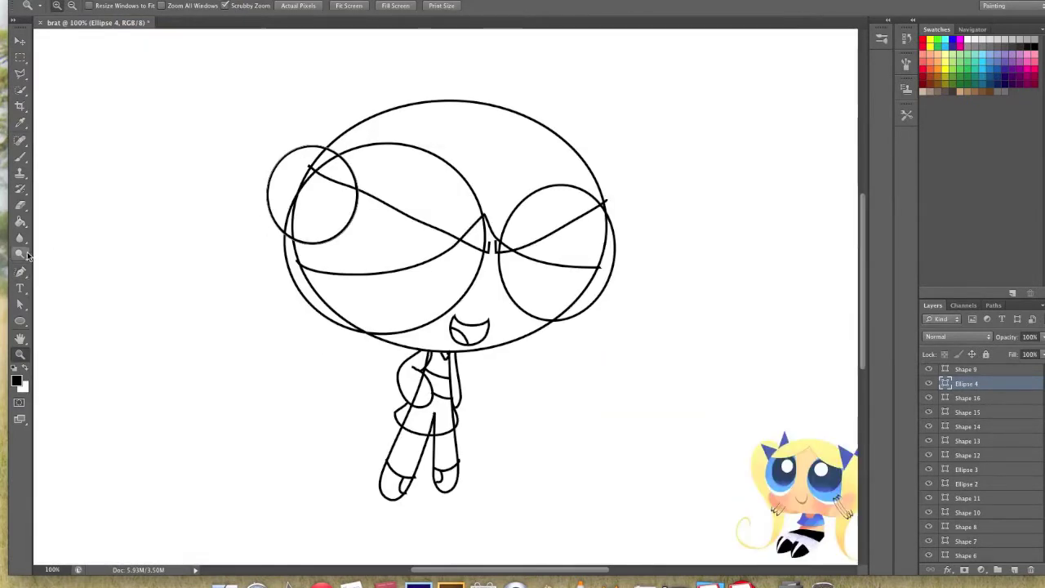
{"action": "key", "text": "p"}
{"action": "left_click_drag", "start_coordinate": [269, 184], "coordinate": [250, 385]}
{"action": "left_click_drag", "start_coordinate": [319, 261], "coordinate": [363, 235]}
{"action": "key", "text": "ctrl+z"}
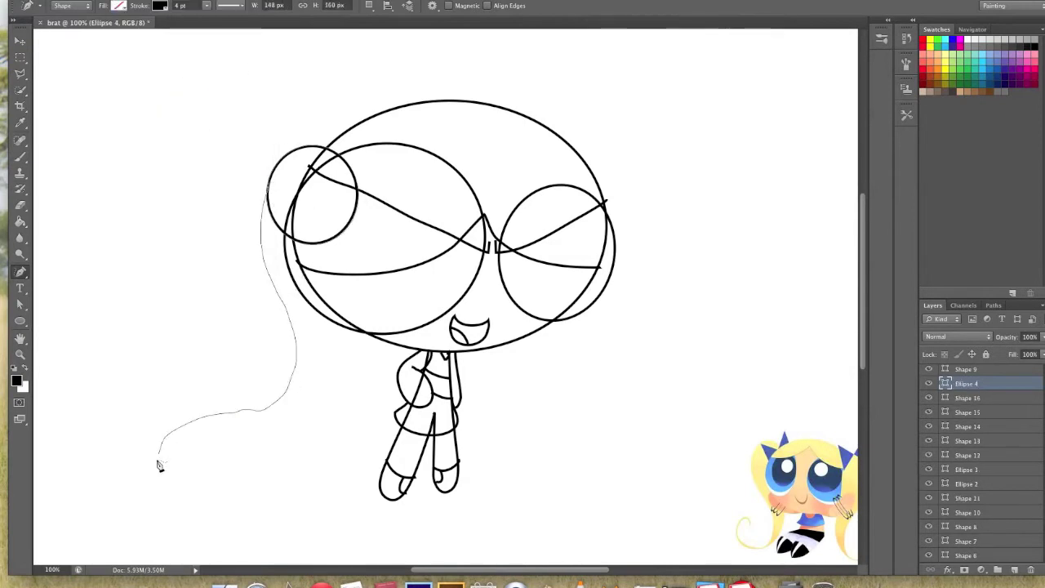
{"action": "left_click_drag", "start_coordinate": [353, 225], "coordinate": [351, 216]}
{"action": "key", "text": "a"}
{"action": "left_click_drag", "start_coordinate": [283, 396], "coordinate": [285, 390]}
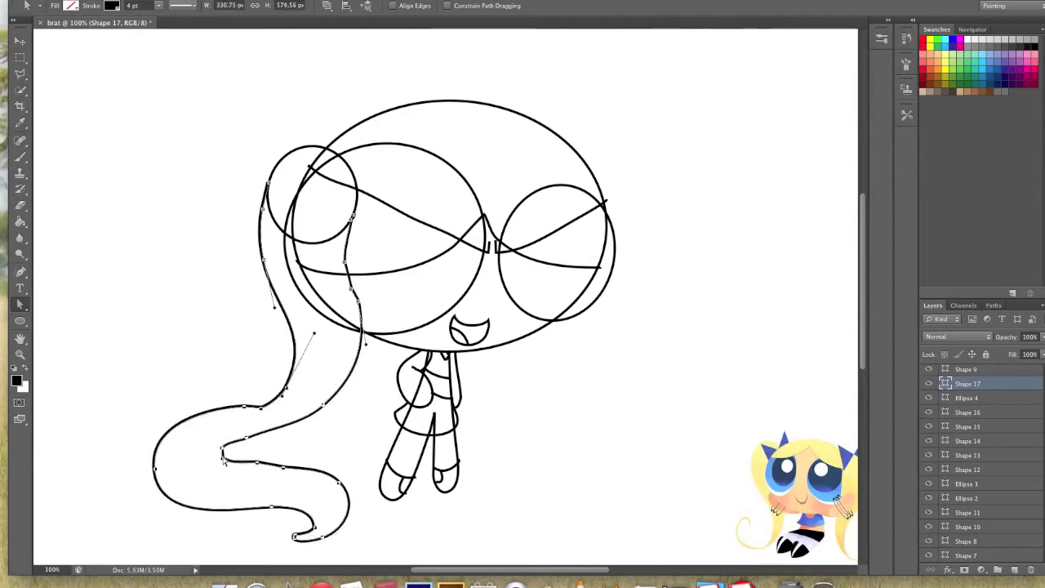
{"action": "left_click_drag", "start_coordinate": [1022, 554], "coordinate": [1030, 569]}
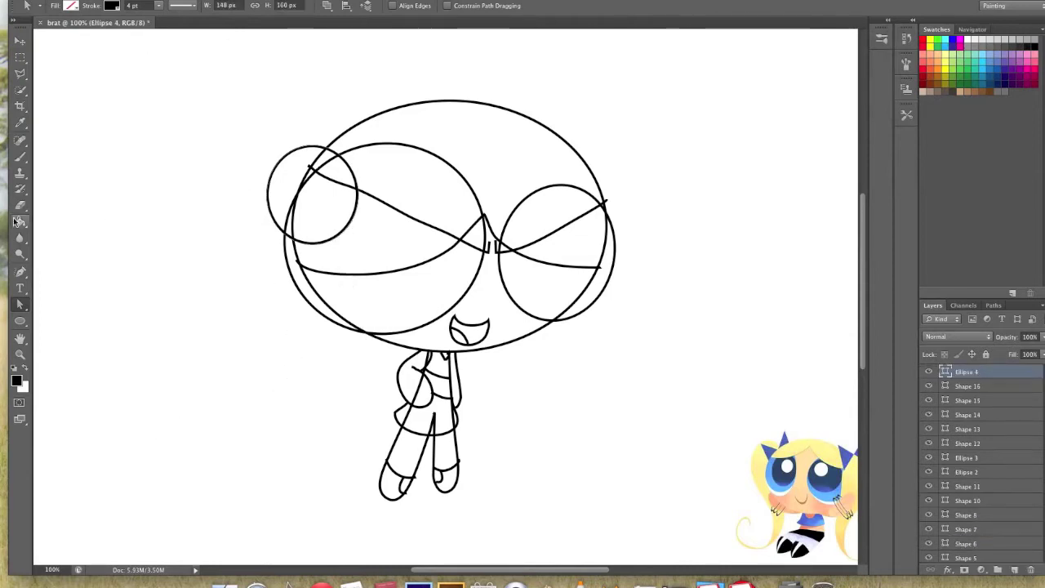
Step: Draw a long wavy pigtail about 300 by 556 px hanging from the left bun and adjust its upper end along the bun
{"action": "key", "text": "p"}
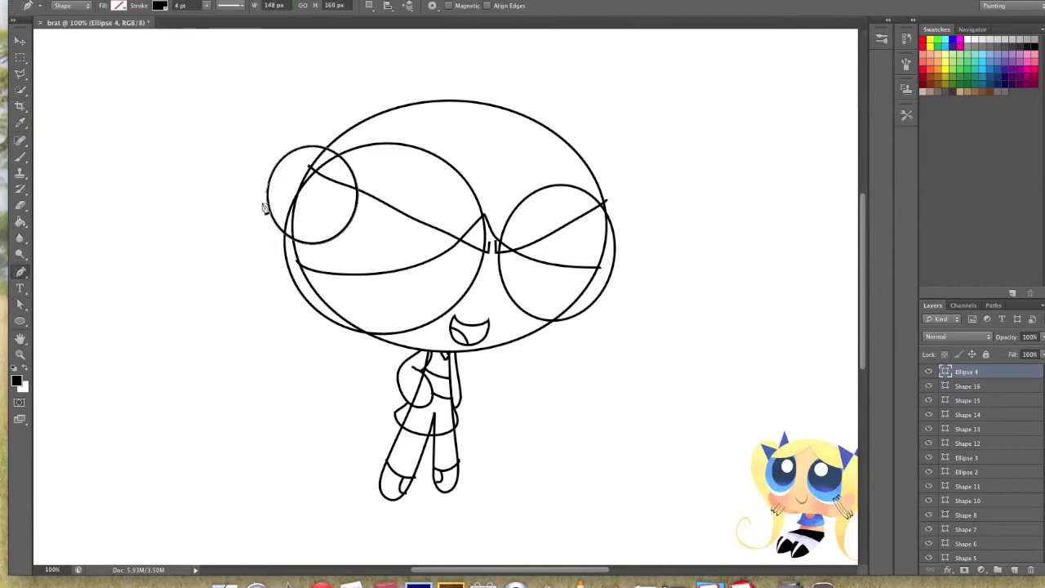
{"action": "left_click", "coordinate": [353, 226]}
{"action": "key", "text": "ctrl+plus"}
{"action": "key", "text": "ctrl+plus"}
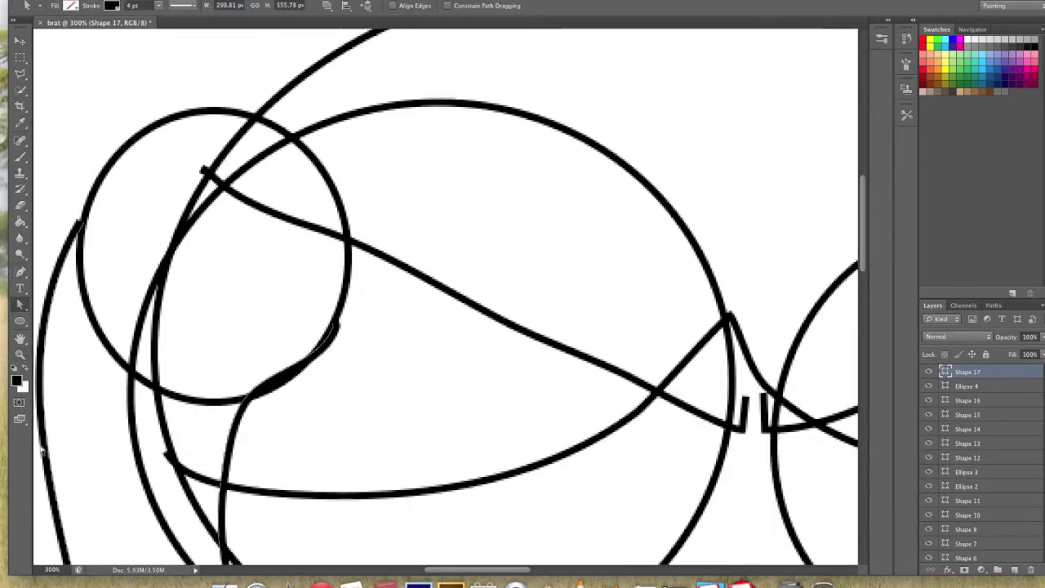
{"action": "left_click_drag", "start_coordinate": [282, 375], "coordinate": [333, 325]}
{"action": "key", "text": "z"}
{"action": "key", "text": "ctrl+0"}
Step: Draw an upright ellipse of about 97 by 127 px for the right hair bun over the head's upper right edge
{"action": "left_click", "coordinate": [338, 273]}
{"action": "left_click", "coordinate": [494, 237]}
{"action": "key", "text": "ctrl+0"}
{"action": "left_click", "coordinate": [396, 205]}
{"action": "key", "text": "u"}
{"action": "left_click_drag", "start_coordinate": [362, 162], "coordinate": [477, 279]}
{"action": "key", "text": "z"}
{"action": "key", "text": "ctrl+minus"}
{"action": "key", "text": "ctrl+0"}
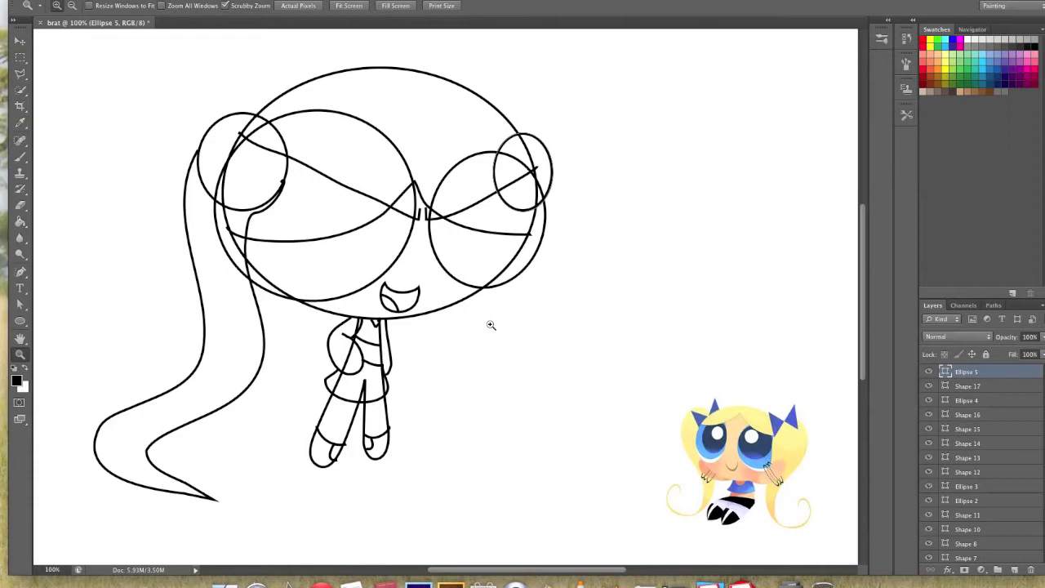
{"action": "left_click", "coordinate": [380, 299]}
{"action": "left_click", "coordinate": [381, 299], "text": "alt"}
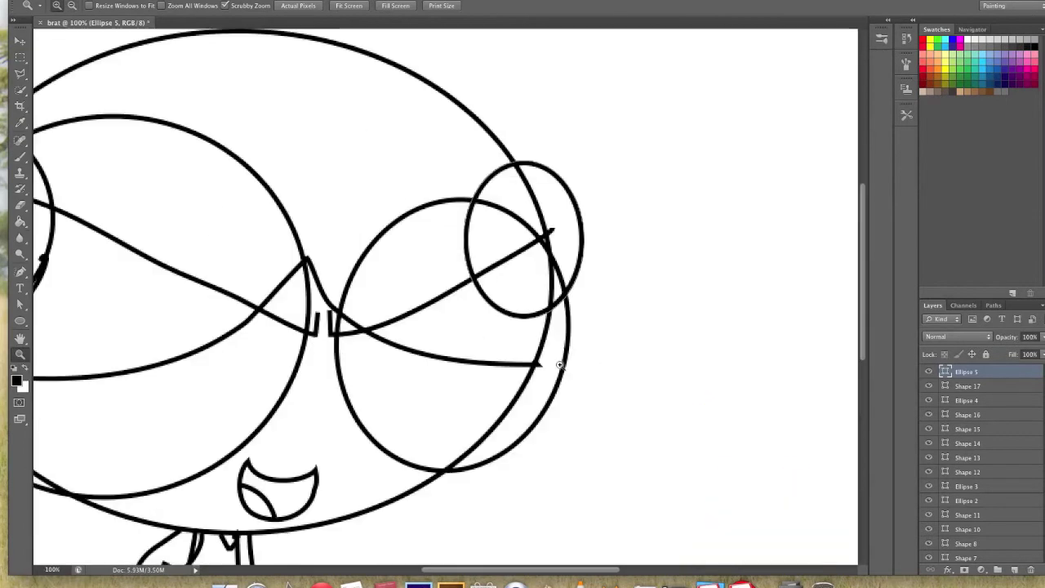
{"action": "left_click", "coordinate": [380, 250]}
{"action": "key", "text": "p"}
{"action": "left_click", "coordinate": [471, 372]}
{"action": "key", "text": "ctrl+z"}
{"action": "key", "text": "z"}
{"action": "left_click", "coordinate": [517, 261], "text": "alt"}
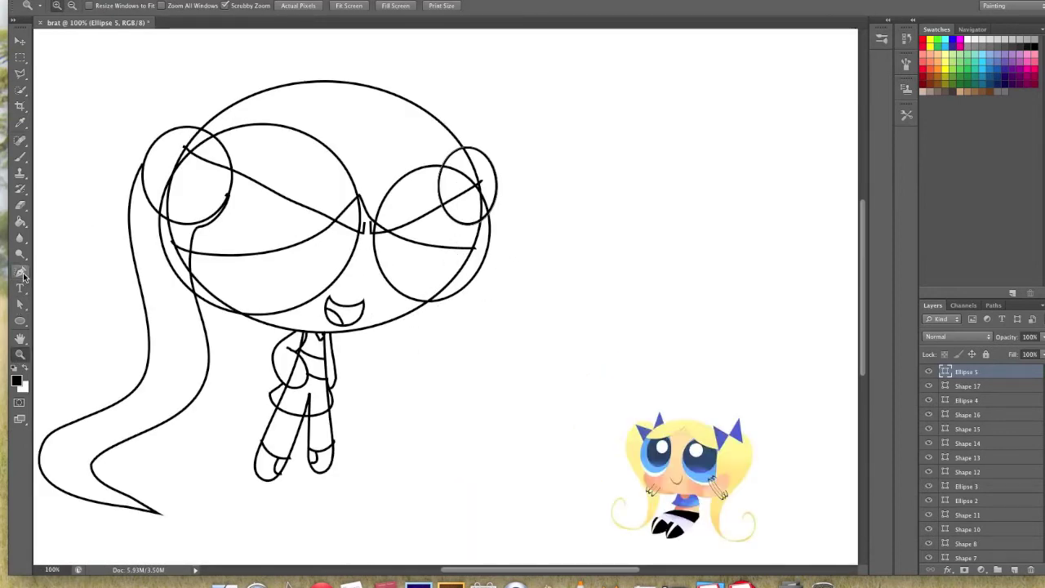
Step: Draw a wavy pigtail about 534 px tall from the right bun, curling inward at its tip and ending at the head's lower edge
{"action": "left_click", "coordinate": [21, 275]}
{"action": "left_click_drag", "start_coordinate": [421, 529], "coordinate": [389, 478]}
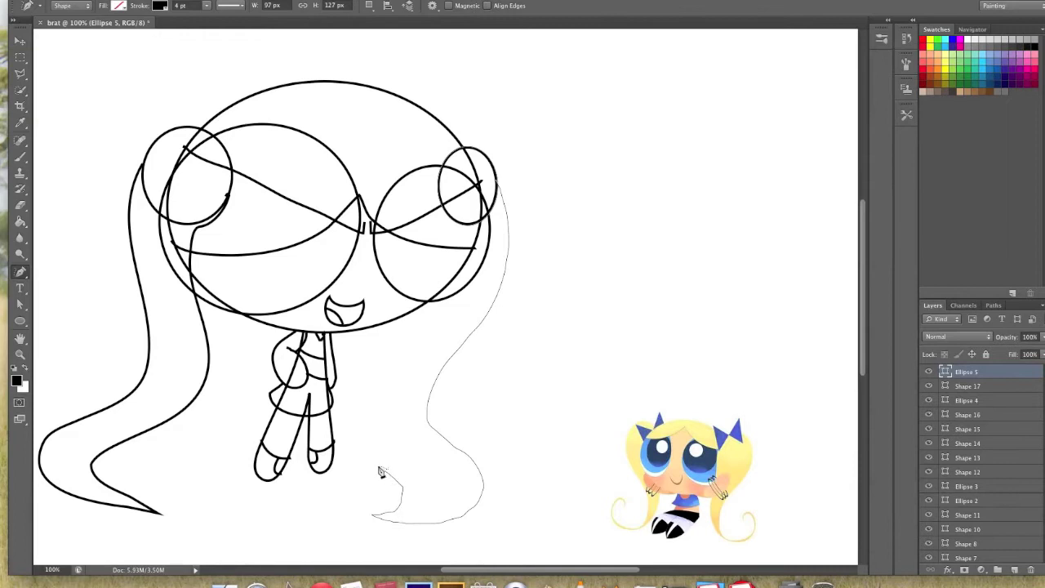
{"action": "left_click_drag", "start_coordinate": [426, 308], "coordinate": [426, 307]}
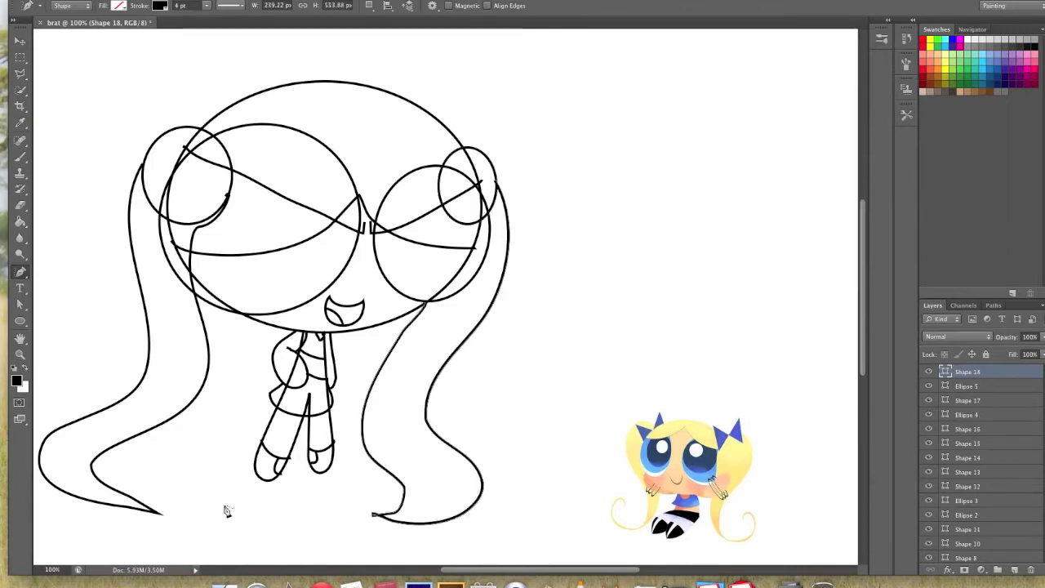
{"action": "left_click", "coordinate": [20, 353]}
{"action": "left_click", "coordinate": [412, 282], "text": "alt"}
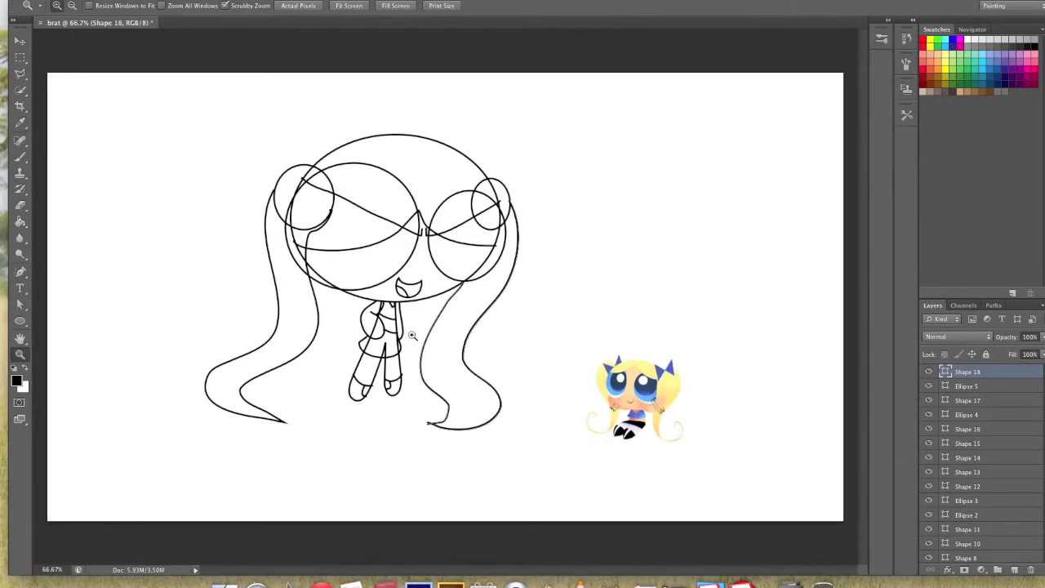
Step: Draw a two-pointed bow about 114 by 116 px on the left bun and a smaller one on the right bun
{"action": "left_click", "coordinate": [411, 333]}
{"action": "left_click", "coordinate": [408, 334], "text": "alt"}
{"action": "left_click", "coordinate": [392, 163]}
{"action": "left_click_drag", "start_coordinate": [252, 156], "coordinate": [294, 156]}
{"action": "key", "text": "p"}
{"action": "mouse_move", "coordinate": [234, 198]}
{"action": "left_mouse_down"}
{"action": "mouse_move", "coordinate": [264, 51]}
{"action": "mouse_move", "coordinate": [501, 361]}
{"action": "mouse_move", "coordinate": [466, 400]}
{"action": "left_mouse_up"}
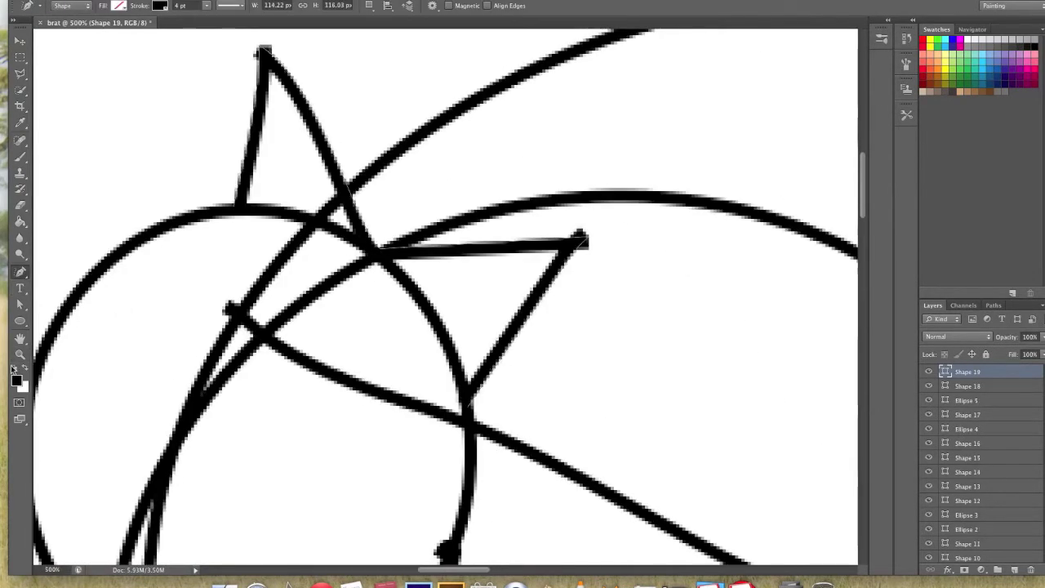
{"action": "scroll", "coordinate": [711, 390], "scroll_direction": "down", "scroll_amount": 5}
{"action": "scroll", "coordinate": [224, 362], "scroll_direction": "up", "scroll_amount": 5}
{"action": "mouse_move", "coordinate": [396, 226]}
{"action": "left_mouse_down"}
{"action": "mouse_move", "coordinate": [544, 196]}
{"action": "mouse_move", "coordinate": [658, 495]}
{"action": "left_mouse_up"}
{"action": "key", "text": "z"}
{"action": "scroll", "coordinate": [123, 408], "scroll_direction": "down", "scroll_amount": 6}
{"action": "scroll", "coordinate": [396, 362], "scroll_direction": "up", "scroll_amount": 6}
{"action": "scroll", "coordinate": [295, 197], "scroll_direction": "up", "scroll_amount": 3}
{"action": "key", "text": "u"}
{"action": "left_click_drag", "start_coordinate": [165, 325], "coordinate": [210, 273]}
{"action": "left_click_drag", "start_coordinate": [376, 215], "coordinate": [355, 221]}
{"action": "left_click", "coordinate": [355, 221]}
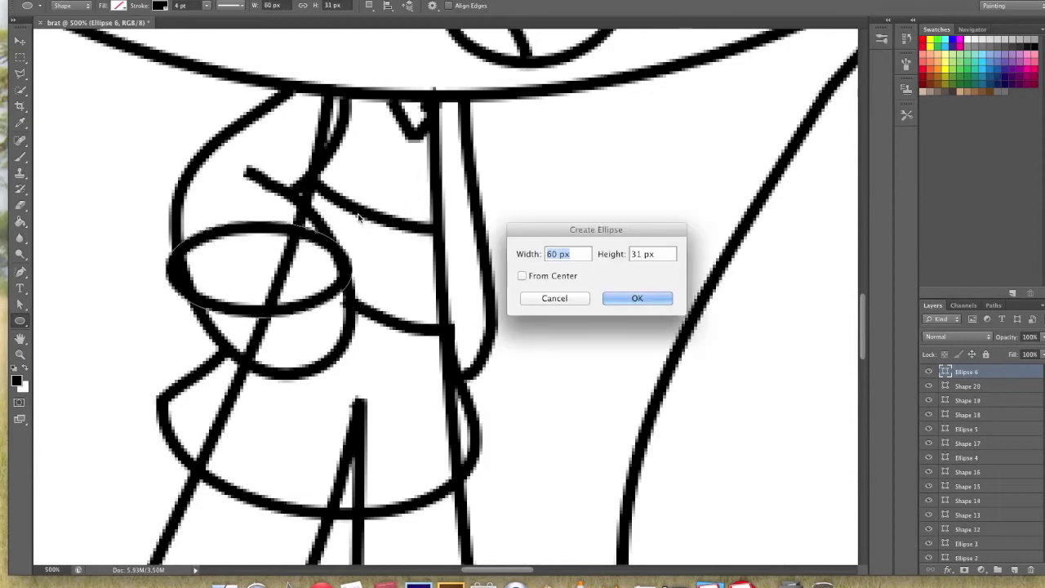
{"action": "key", "text": "Escape"}
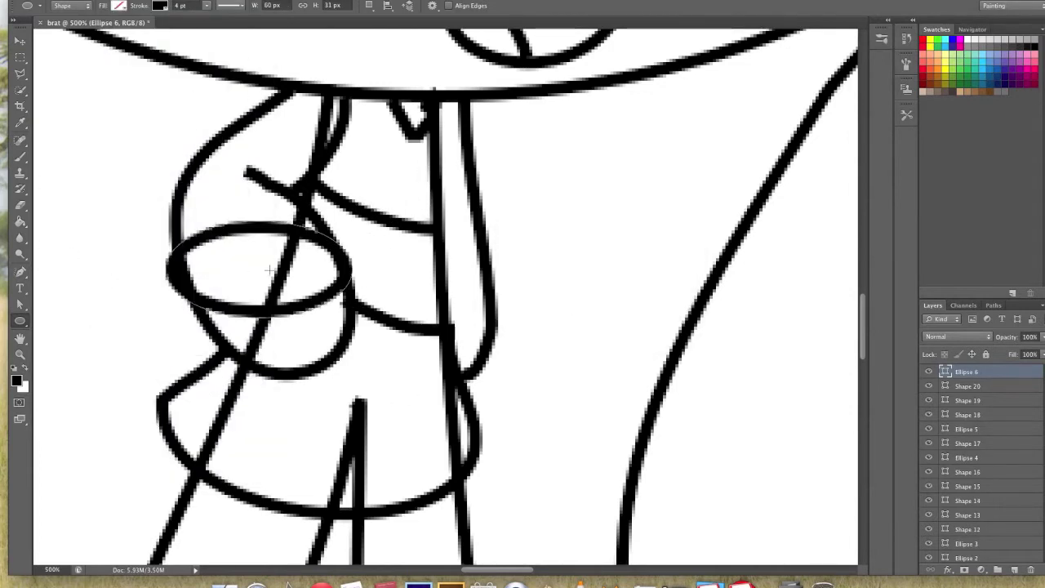
{"action": "key", "text": "ctrl+z"}
Step: Draw a flat ellipse around the bent arm's hand as a bracelet and duplicate its layer to add a second ring
{"action": "left_click_drag", "start_coordinate": [198, 349], "coordinate": [412, 245]}
{"action": "key", "text": "v"}
{"action": "mouse_move", "coordinate": [359, 270]}
{"action": "left_mouse_down"}
{"action": "mouse_move", "coordinate": [318, 263]}
{"action": "mouse_move", "coordinate": [306, 349]}
{"action": "mouse_move", "coordinate": [272, 255]}
{"action": "left_mouse_up"}
{"action": "right_click", "coordinate": [992, 375]}
{"action": "left_click", "coordinate": [928, 182]}
{"action": "key", "text": "Return"}
{"action": "key", "text": "z"}
{"action": "mouse_move", "coordinate": [269, 257]}
{"action": "left_mouse_down"}
{"action": "mouse_move", "coordinate": [131, 345]}
{"action": "mouse_move", "coordinate": [131, 310]}
{"action": "left_mouse_up"}
{"action": "left_click_drag", "start_coordinate": [235, 173], "coordinate": [203, 92]}
{"action": "key", "text": "ctrl+minus"}
{"action": "key", "text": "ctrl+minus"}
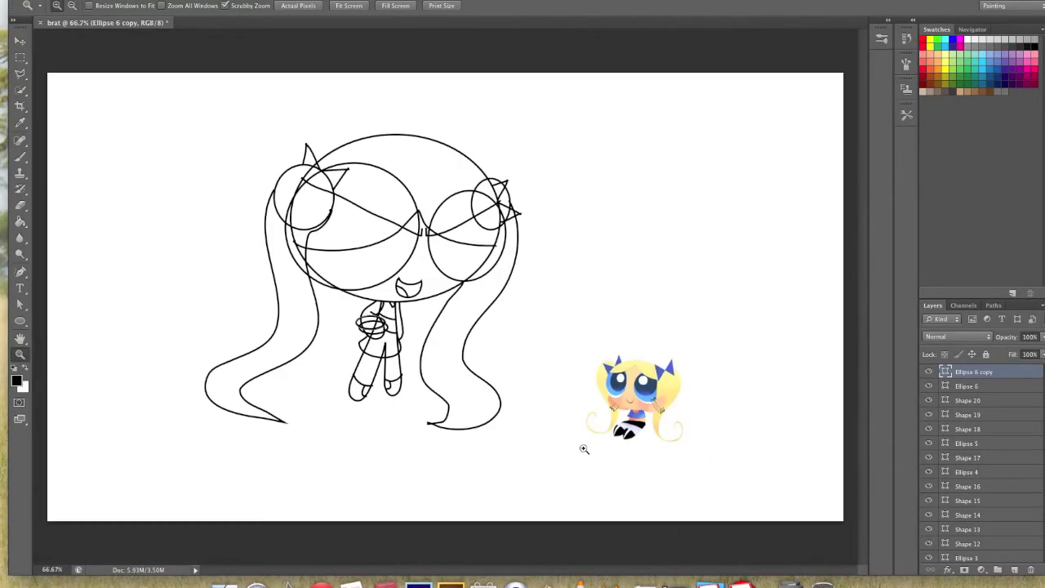
Step: Merge all the line-art shape layers into a single rasterized layer, keeping the reference image and background separate
{"action": "scroll", "coordinate": [1022, 545], "scroll_direction": "down", "scroll_amount": 10}
{"action": "left_click", "coordinate": [996, 526], "text": "shift"}
{"action": "right_click", "coordinate": [1003, 457]}
{"action": "right_click", "coordinate": [950, 414]}
{"action": "left_click", "coordinate": [928, 402]}
{"action": "left_click", "coordinate": [949, 372], "text": "shift"}
{"action": "right_click", "coordinate": [926, 384]}
{"action": "key", "text": "Escape"}
{"action": "right_click", "coordinate": [932, 390]}
{"action": "left_click", "coordinate": [930, 406]}
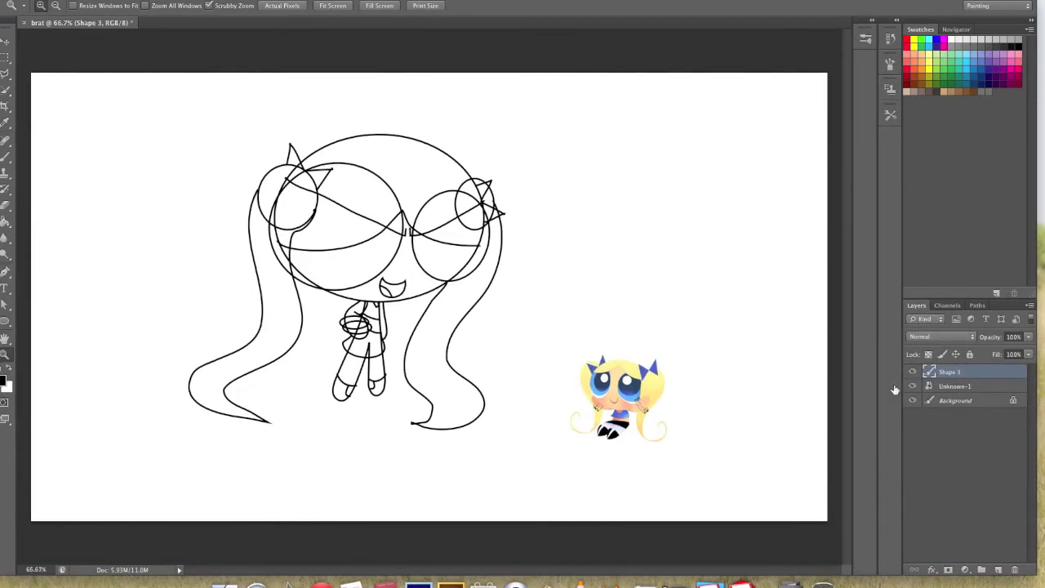
Step: Erase the left brow line where it meets the fringe and the left eye outline just above the fringe peak
{"action": "left_click", "coordinate": [478, 156]}
{"action": "left_click", "coordinate": [479, 157]}
{"action": "key", "text": "e"}
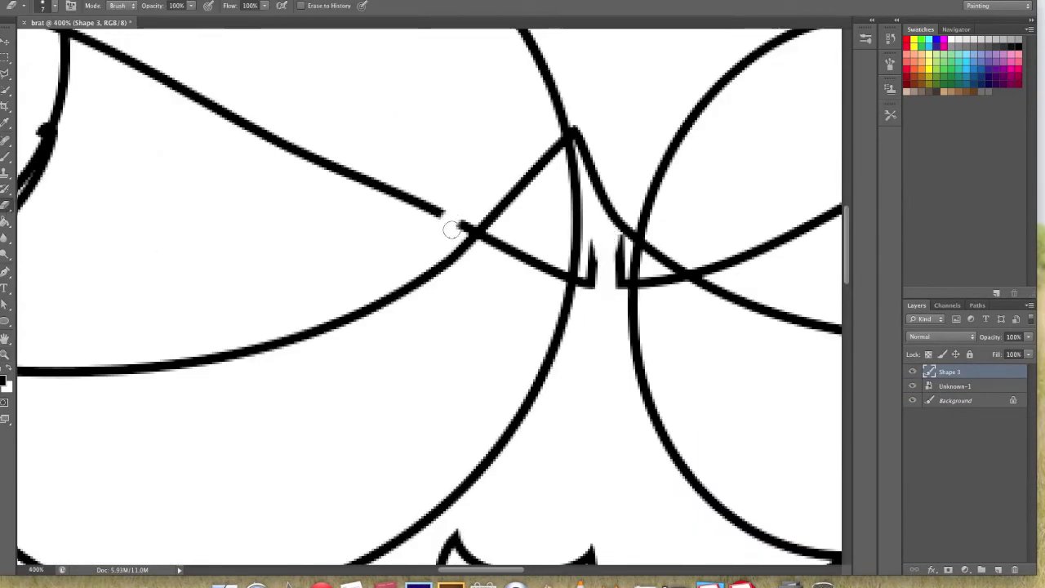
{"action": "left_click_drag", "start_coordinate": [564, 118], "coordinate": [527, 37]}
{"action": "key", "text": "super+minus"}
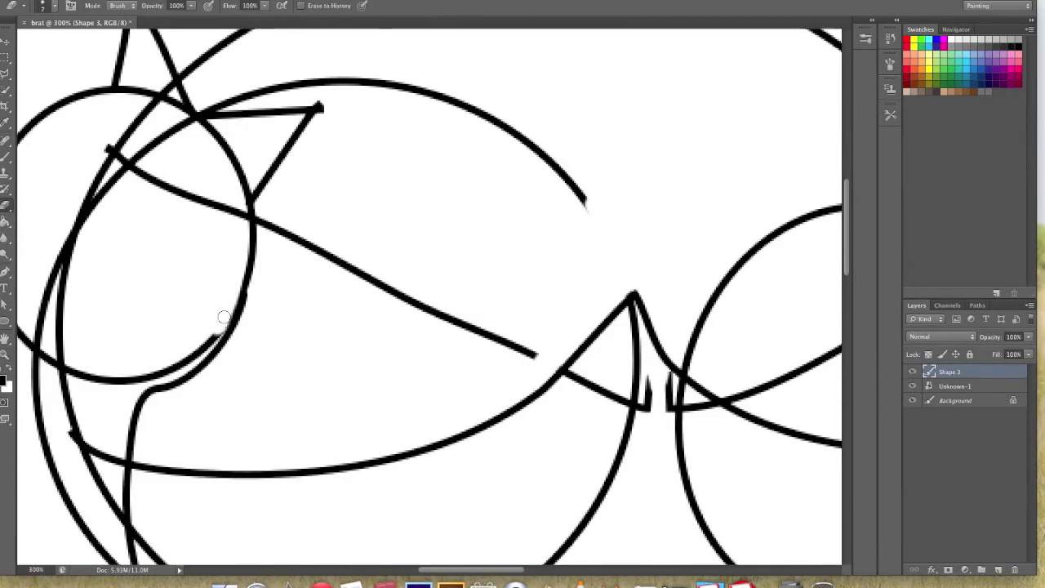
Step: Erase the left bun's lower outline and the head, eye and brow lines overlapping inside the bun and the top of the pigtail
{"action": "left_click_drag", "start_coordinate": [111, 379], "coordinate": [81, 375]}
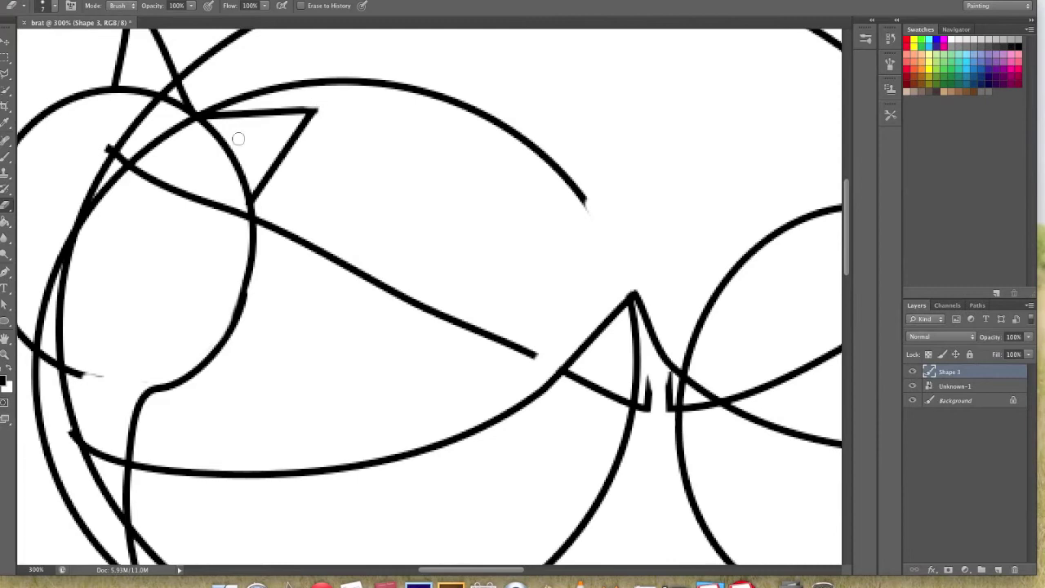
{"action": "scroll", "coordinate": [315, 101], "scroll_direction": "left", "scroll_amount": 5}
{"action": "left_click_drag", "start_coordinate": [253, 271], "coordinate": [274, 186]}
{"action": "key", "text": "b"}
{"action": "right_click", "coordinate": [292, 222]}
{"action": "key", "text": "Return"}
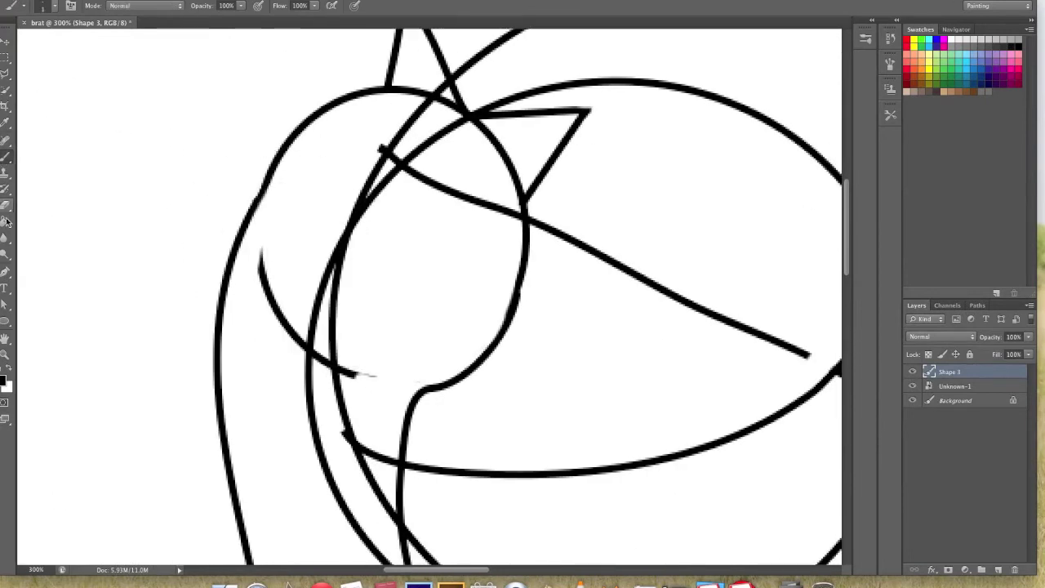
{"action": "key", "text": "e"}
{"action": "mouse_move", "coordinate": [259, 250]}
{"action": "left_mouse_down"}
{"action": "mouse_move", "coordinate": [378, 385]}
{"action": "mouse_move", "coordinate": [370, 195]}
{"action": "mouse_move", "coordinate": [391, 150]}
{"action": "mouse_move", "coordinate": [411, 174]}
{"action": "mouse_move", "coordinate": [420, 158]}
{"action": "mouse_move", "coordinate": [453, 155]}
{"action": "left_mouse_up"}
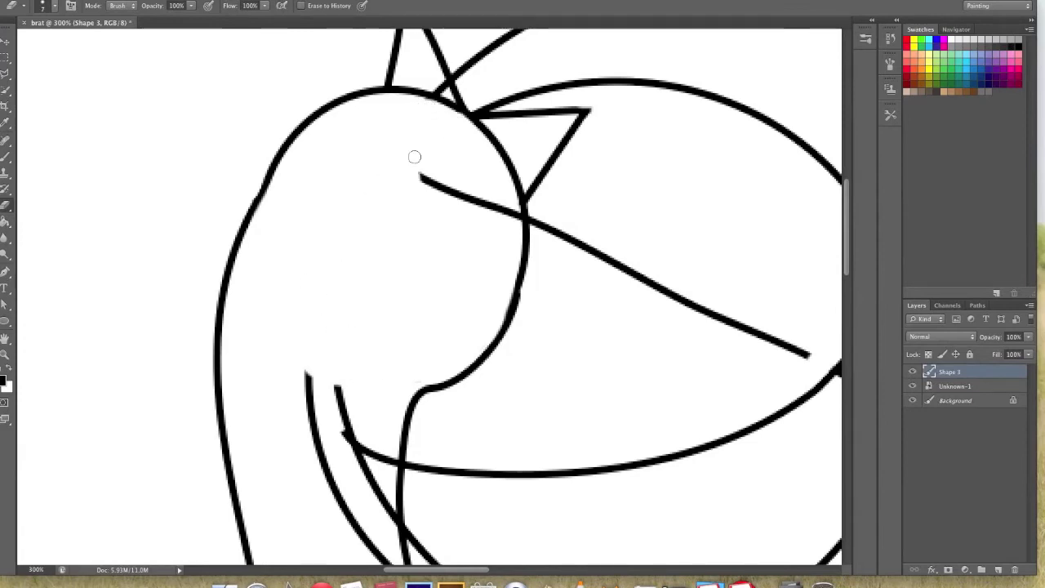
Step: Erase the remaining face lines inside the left pigtail and the part of the left eye outline outside the head
{"action": "scroll", "coordinate": [628, 240], "scroll_direction": "down", "scroll_amount": 5}
{"action": "mouse_move", "coordinate": [309, 204]}
{"action": "left_mouse_down"}
{"action": "mouse_move", "coordinate": [322, 269]}
{"action": "mouse_move", "coordinate": [378, 378]}
{"action": "left_mouse_up"}
{"action": "mouse_move", "coordinate": [389, 297]}
{"action": "left_mouse_down"}
{"action": "mouse_move", "coordinate": [385, 273]}
{"action": "mouse_move", "coordinate": [350, 257]}
{"action": "left_mouse_up"}
{"action": "key", "text": "z"}
{"action": "key", "text": "ctrl+0"}
{"action": "left_click", "coordinate": [473, 482]}
{"action": "key", "text": "e"}
{"action": "left_click_drag", "start_coordinate": [206, 304], "coordinate": [347, 373]}
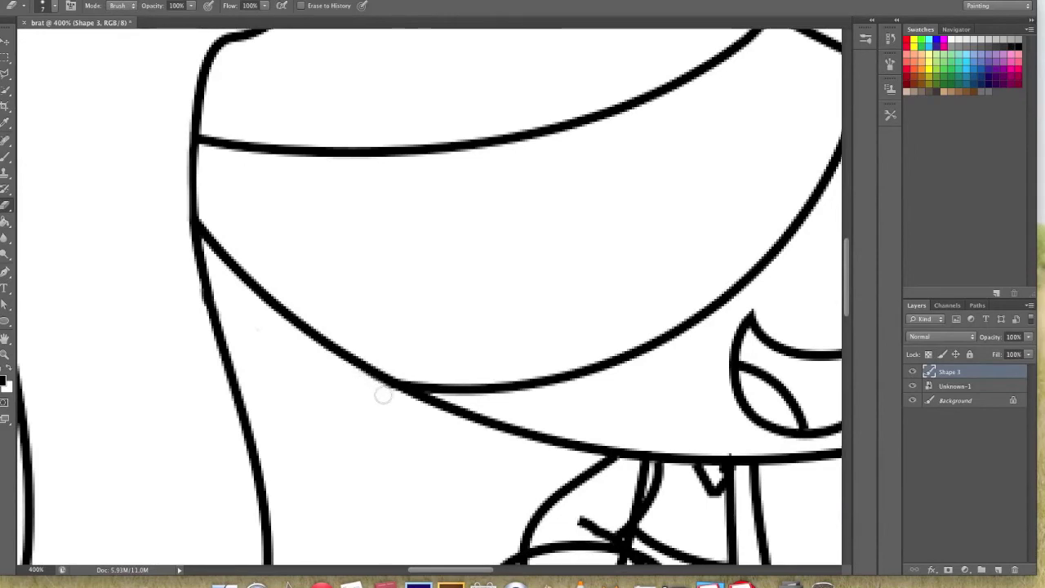
Step: Erase the piece of the left eye outline running inside the fringe peak above the brow
{"action": "key", "text": "z"}
{"action": "key", "text": "ctrl+0"}
{"action": "left_click", "coordinate": [493, 236]}
{"action": "key", "text": "e"}
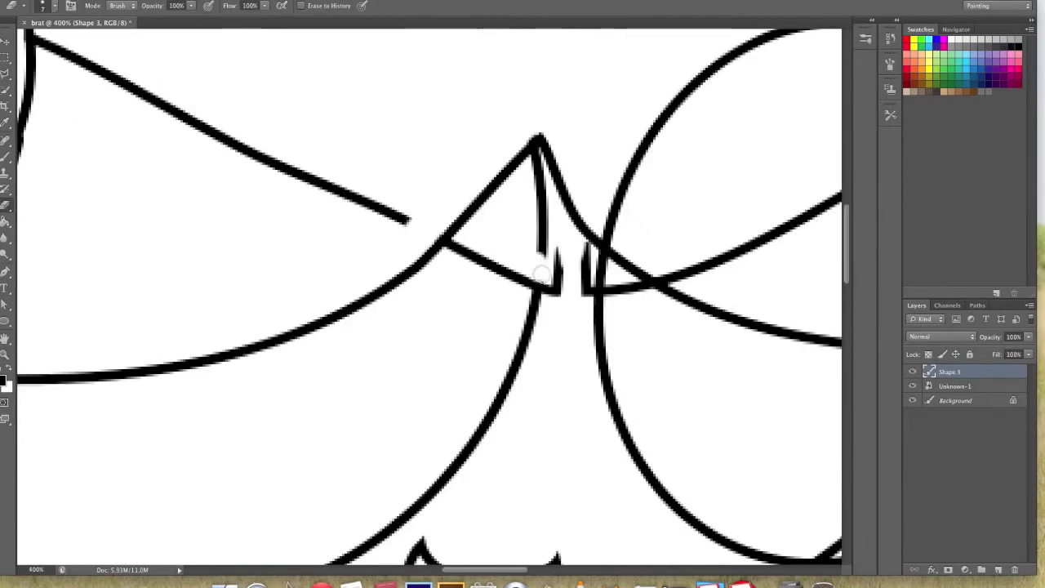
{"action": "left_click_drag", "start_coordinate": [540, 269], "coordinate": [540, 249]}
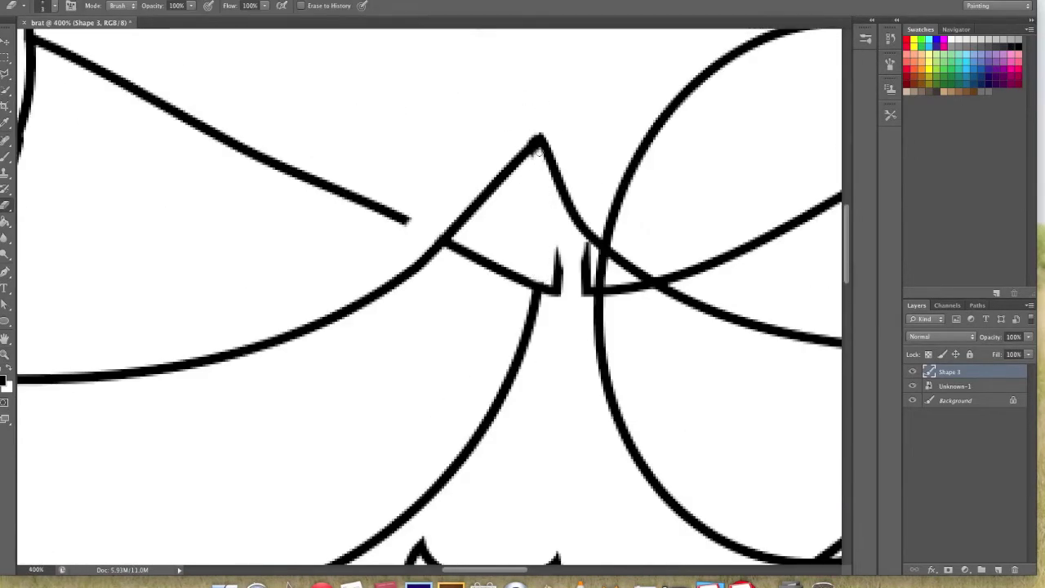
Step: Redraw the left pigtail's inner edge with the brush as a straighter line down to the fringe, and erase the old curved corner
{"action": "scroll", "coordinate": [533, 184], "scroll_direction": "down", "scroll_amount": 5}
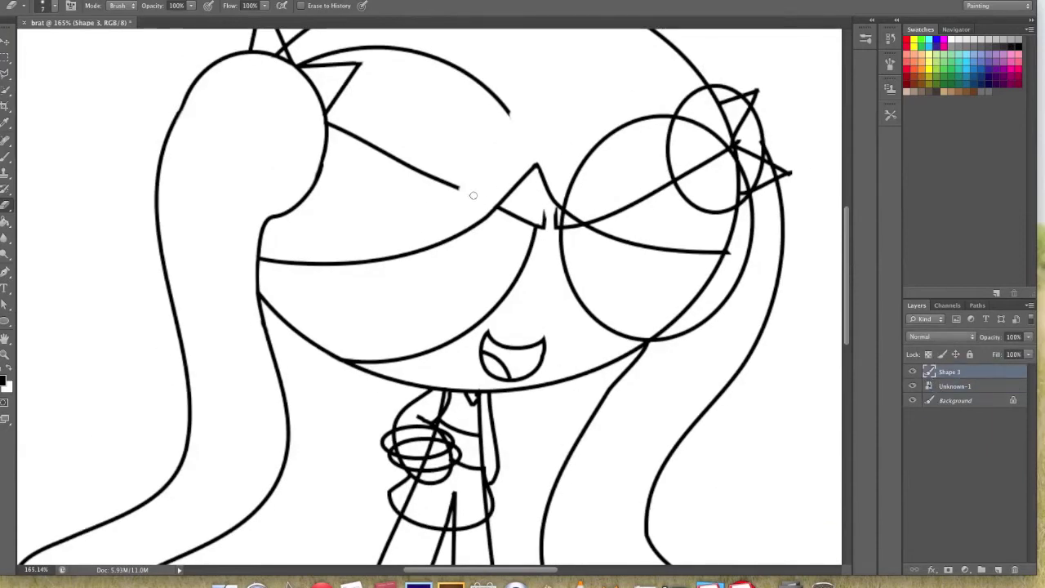
{"action": "key", "text": "ctrl+0"}
{"action": "scroll", "coordinate": [389, 302], "scroll_direction": "up", "scroll_amount": 5}
{"action": "mouse_move", "coordinate": [304, 191]}
{"action": "left_mouse_down"}
{"action": "mouse_move", "coordinate": [387, 240]}
{"action": "mouse_move", "coordinate": [480, 274]}
{"action": "left_mouse_up"}
{"action": "left_click", "coordinate": [7, 157]}
{"action": "left_click_drag", "start_coordinate": [169, 320], "coordinate": [148, 352]}
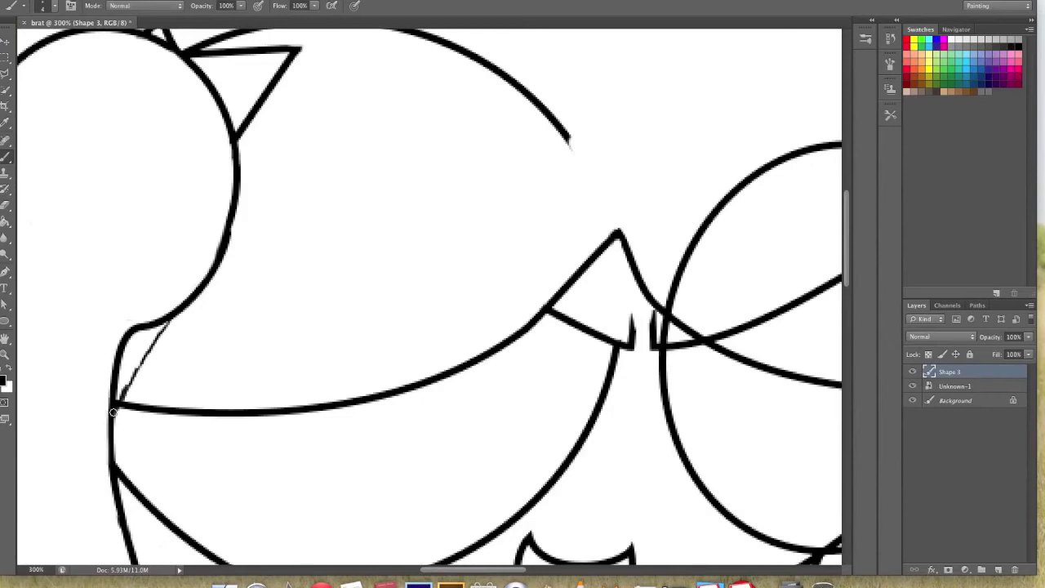
{"action": "left_click_drag", "start_coordinate": [124, 393], "coordinate": [141, 275]}
{"action": "key", "text": "e"}
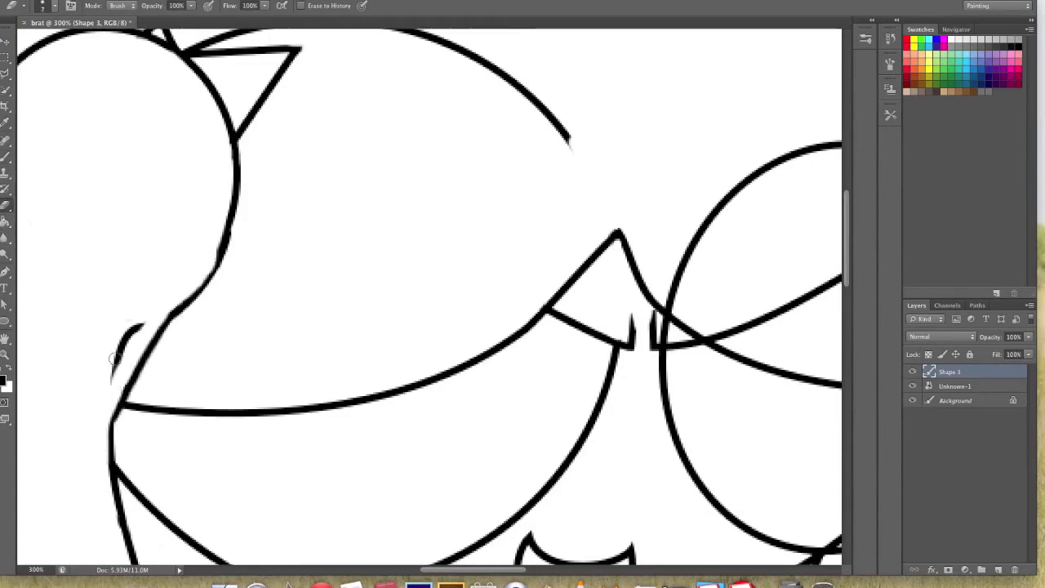
{"action": "key", "text": "z"}
{"action": "scroll", "coordinate": [162, 313], "scroll_direction": "down", "scroll_amount": 5}
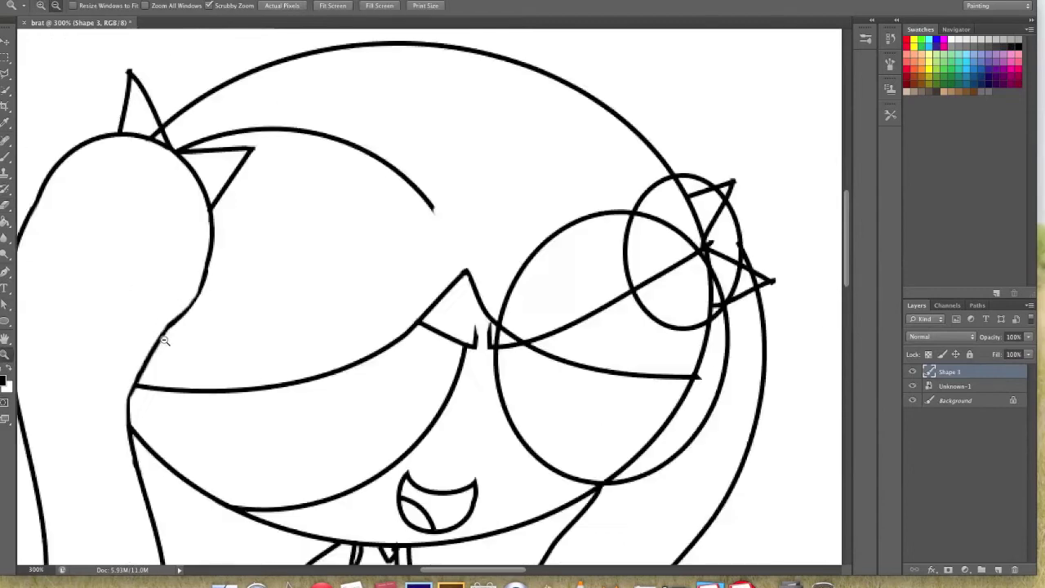
Step: Erase the remaining arc of the left eye outline across the forehead, starting beside the left bow
{"action": "scroll", "coordinate": [221, 98], "scroll_direction": "up", "scroll_amount": 5}
{"action": "left_click", "coordinate": [4, 205]}
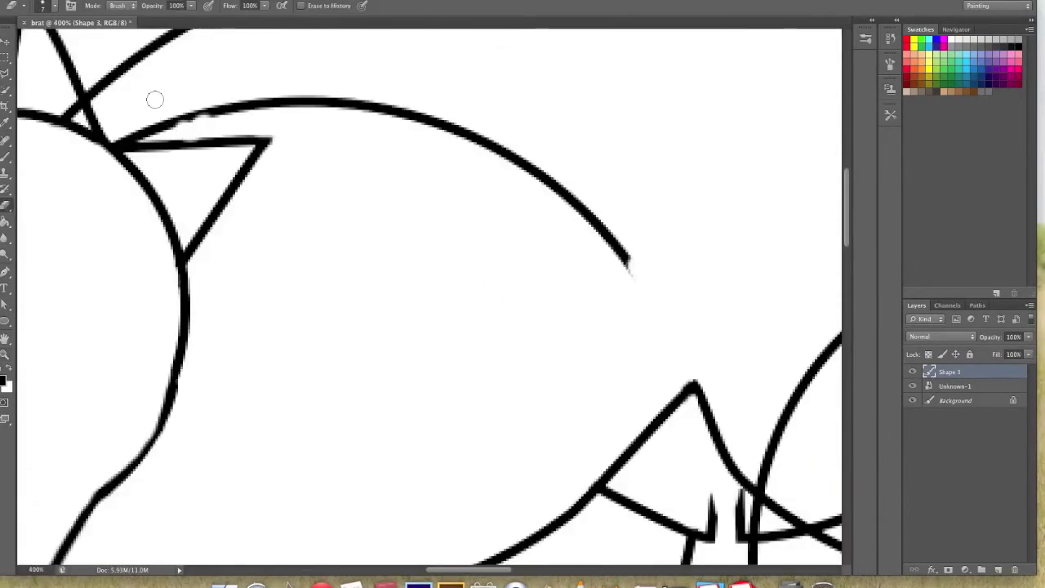
{"action": "left_click_drag", "start_coordinate": [199, 109], "coordinate": [116, 139]}
{"action": "mouse_move", "coordinate": [191, 119]}
{"action": "left_mouse_down"}
{"action": "mouse_move", "coordinate": [490, 135]}
{"action": "mouse_move", "coordinate": [613, 253]}
{"action": "left_mouse_up"}
Step: Smooth and thicken the left pigtail's inner edge below the bow with the brush
{"action": "key", "text": "z"}
{"action": "scroll", "coordinate": [245, 341], "scroll_direction": "down", "scroll_amount": 5}
{"action": "scroll", "coordinate": [434, 235], "scroll_direction": "up", "scroll_amount": 5}
{"action": "left_click_drag", "start_coordinate": [4, 155], "coordinate": [49, 155]}
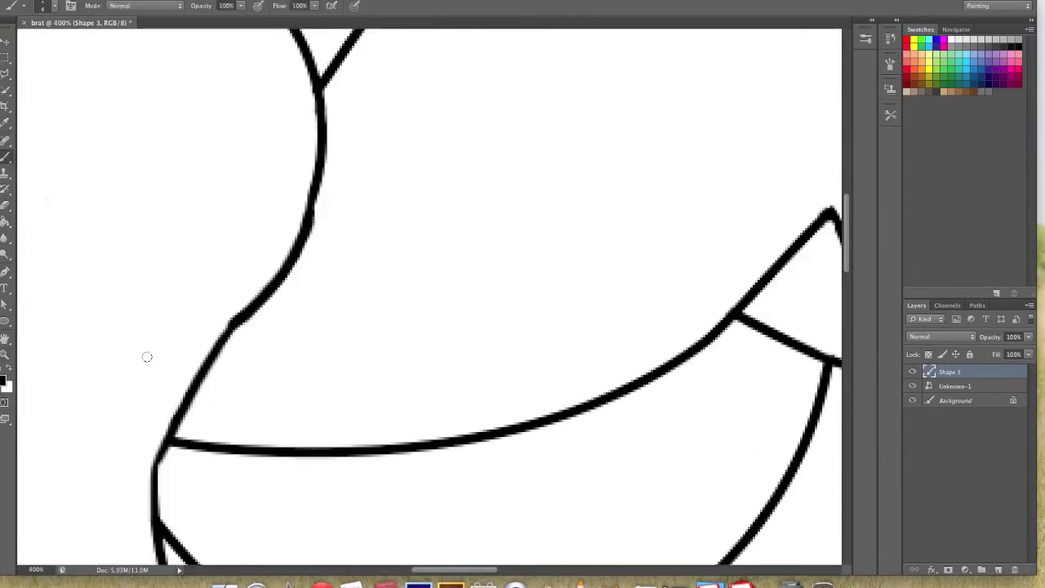
{"action": "left_click", "coordinate": [4, 205]}
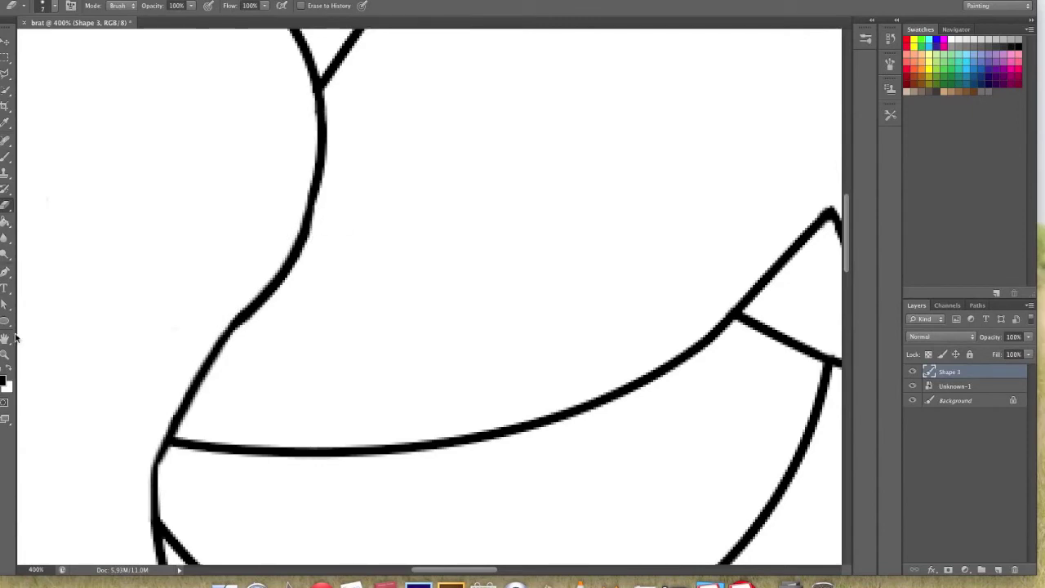
Step: Erase the right eye outline above the brow and outside the head, along with the fringe end protruding past the head
{"action": "scroll", "coordinate": [319, 391], "scroll_direction": "down", "scroll_amount": 5}
{"action": "scroll", "coordinate": [319, 390], "scroll_direction": "up", "scroll_amount": 6}
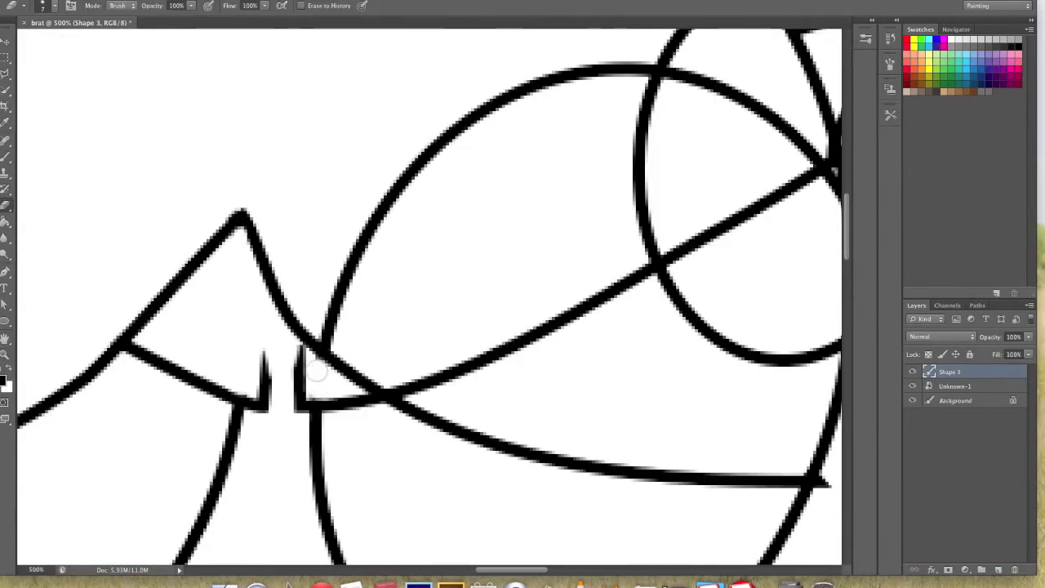
{"action": "mouse_move", "coordinate": [333, 350]}
{"action": "left_mouse_down"}
{"action": "mouse_move", "coordinate": [358, 245]}
{"action": "mouse_move", "coordinate": [462, 130]}
{"action": "mouse_move", "coordinate": [279, 327]}
{"action": "mouse_move", "coordinate": [359, 353]}
{"action": "mouse_move", "coordinate": [286, 291]}
{"action": "mouse_move", "coordinate": [497, 367]}
{"action": "mouse_move", "coordinate": [543, 71]}
{"action": "mouse_move", "coordinate": [532, 203]}
{"action": "mouse_move", "coordinate": [486, 329]}
{"action": "mouse_move", "coordinate": [380, 404]}
{"action": "mouse_move", "coordinate": [378, 394]}
{"action": "mouse_move", "coordinate": [304, 427]}
{"action": "left_mouse_up"}
{"action": "scroll", "coordinate": [587, 77], "scroll_direction": "down", "scroll_amount": 6}
{"action": "scroll", "coordinate": [498, 367], "scroll_direction": "up", "scroll_amount": 5}
{"action": "scroll", "coordinate": [498, 367], "scroll_direction": "down", "scroll_amount": 4}
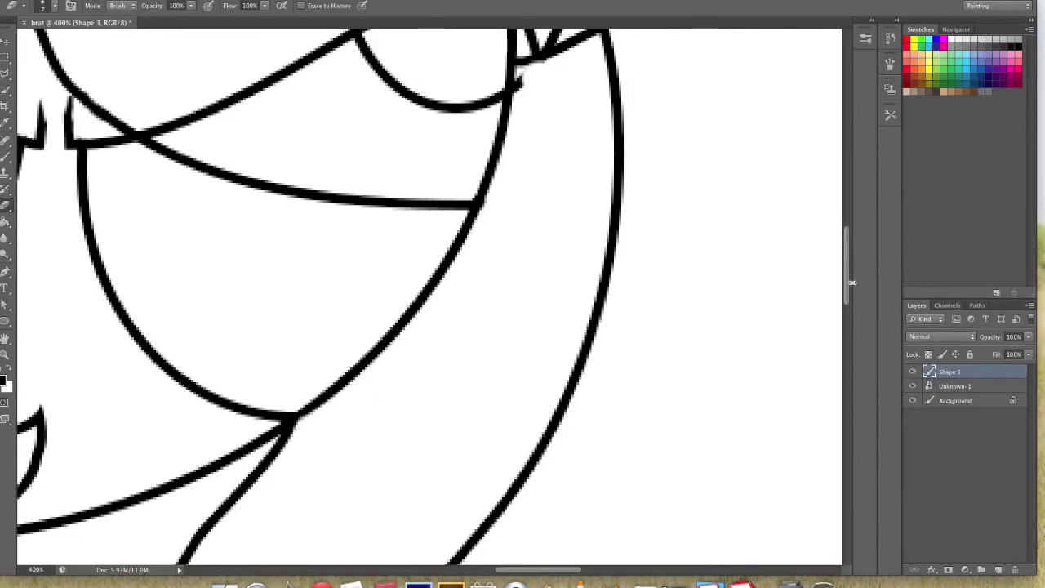
Step: Try erasing the right bun's outer outline between and above the bow's points, and undo those erasures
{"action": "scroll", "coordinate": [82, 387], "scroll_direction": "down", "scroll_amount": 8}
{"action": "left_click_drag", "start_coordinate": [846, 375], "coordinate": [846, 173]}
{"action": "left_click_drag", "start_coordinate": [550, 287], "coordinate": [572, 394]}
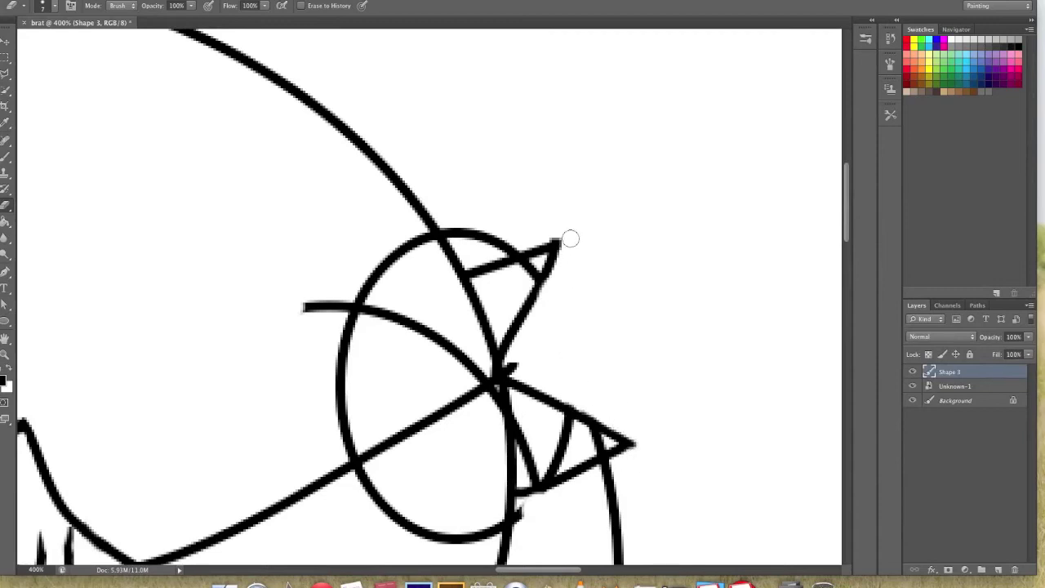
{"action": "left_click_drag", "start_coordinate": [466, 248], "coordinate": [503, 243]}
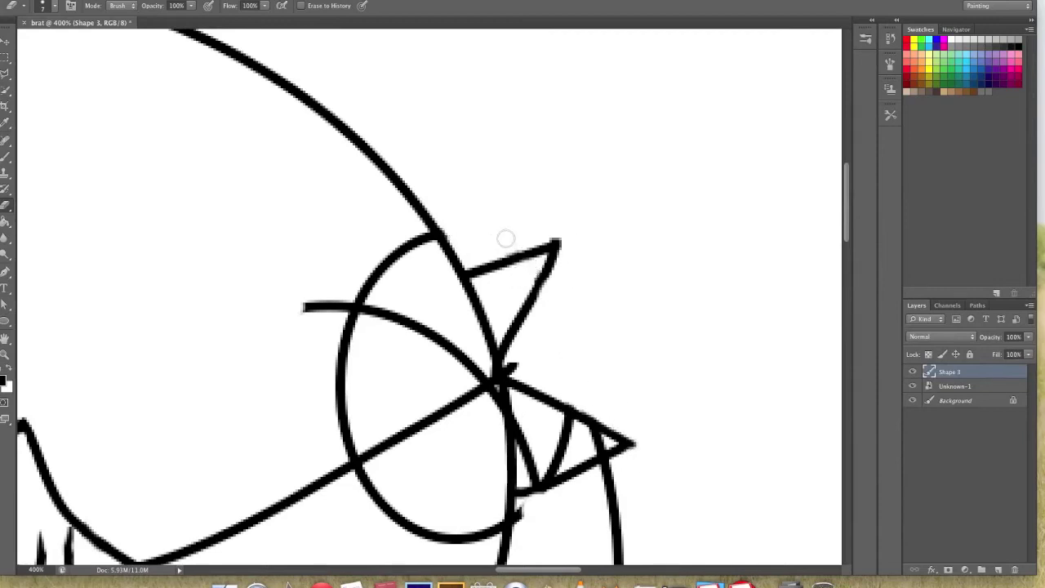
{"action": "key", "text": "super+alt+z"}
{"action": "left_click", "coordinate": [130, 0]}
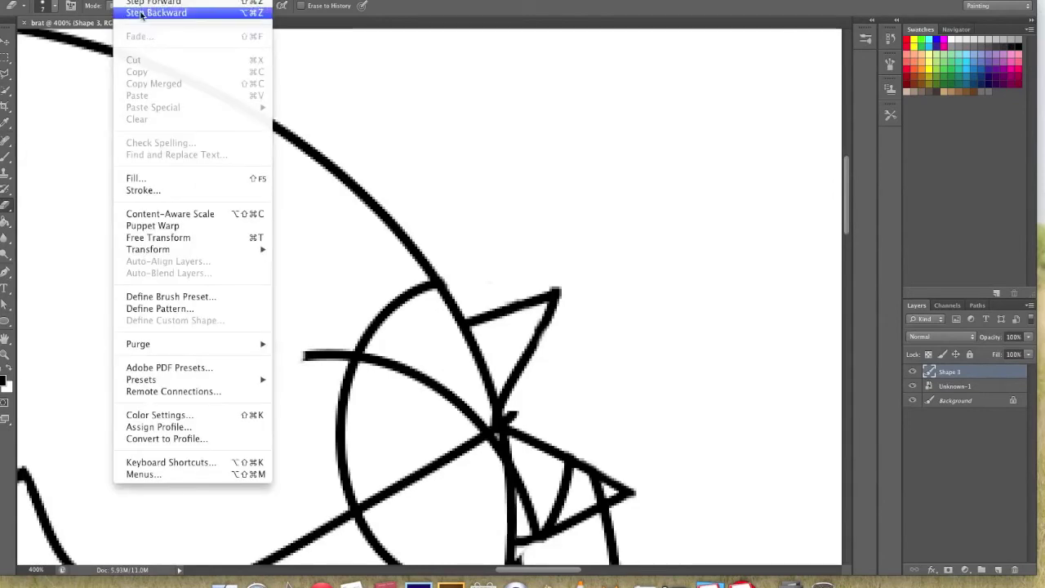
{"action": "left_click", "coordinate": [142, 14]}
{"action": "left_click", "coordinate": [131, 0]}
{"action": "left_click", "coordinate": [141, 14]}
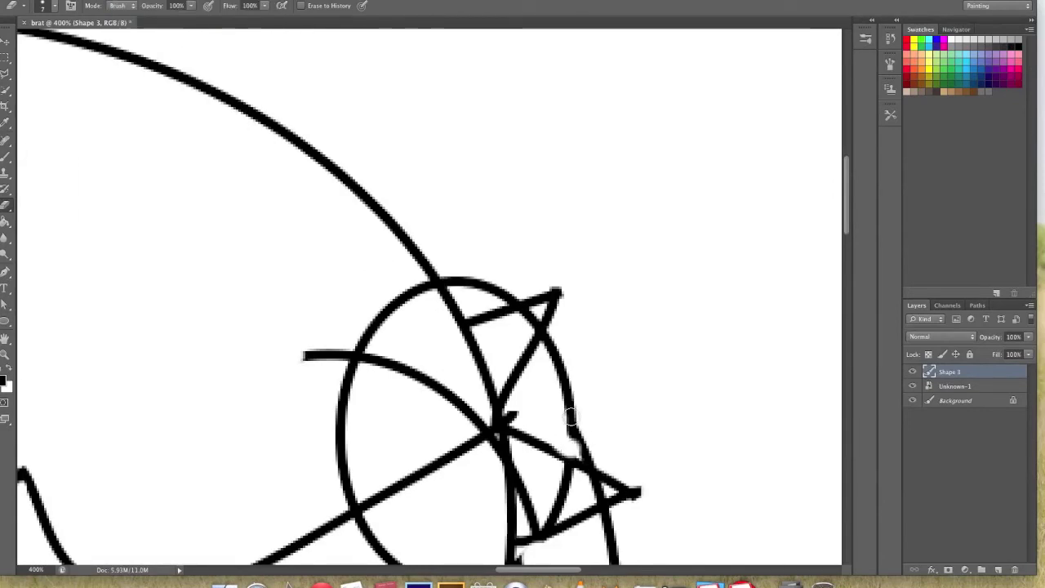
Step: Join the right bun's outline to the pigtail with the brush, and erase the bun, eye and brow lines overlapping inside the head
{"action": "key", "text": "b"}
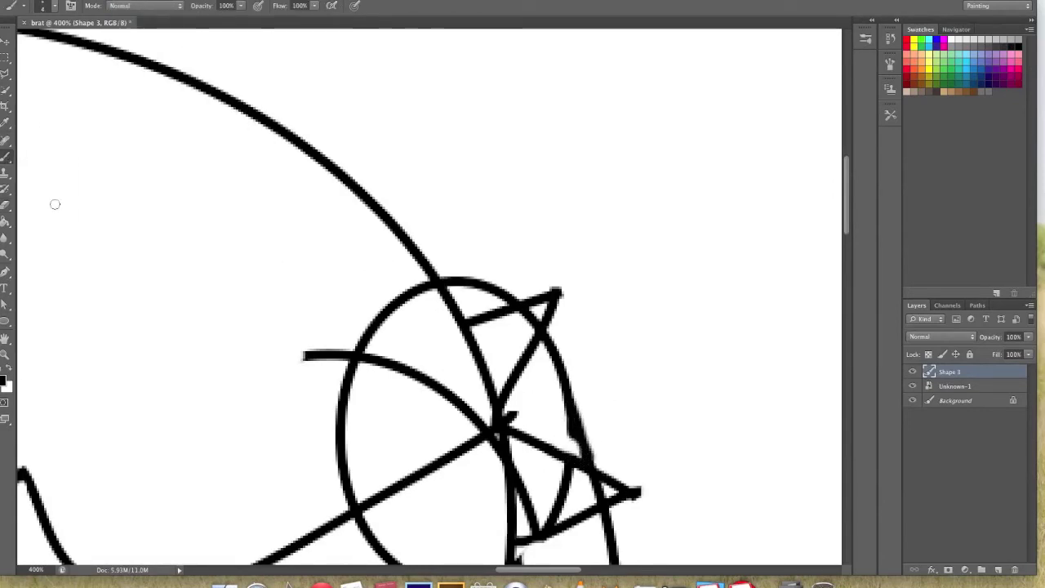
{"action": "key", "text": "e"}
{"action": "mouse_move", "coordinate": [397, 283]}
{"action": "left_mouse_down"}
{"action": "mouse_move", "coordinate": [367, 355]}
{"action": "mouse_move", "coordinate": [309, 356]}
{"action": "left_mouse_up"}
{"action": "key", "text": "r"}
{"action": "scroll", "coordinate": [139, 343], "scroll_direction": "down", "scroll_amount": 3}
{"action": "scroll", "coordinate": [139, 343], "scroll_direction": "right", "scroll_amount": 5}
{"action": "key", "text": "e"}
{"action": "mouse_move", "coordinate": [155, 310]}
{"action": "left_mouse_down"}
{"action": "mouse_move", "coordinate": [175, 425]}
{"action": "mouse_move", "coordinate": [325, 344]}
{"action": "left_mouse_up"}
{"action": "left_click_drag", "start_coordinate": [303, 502], "coordinate": [233, 498]}
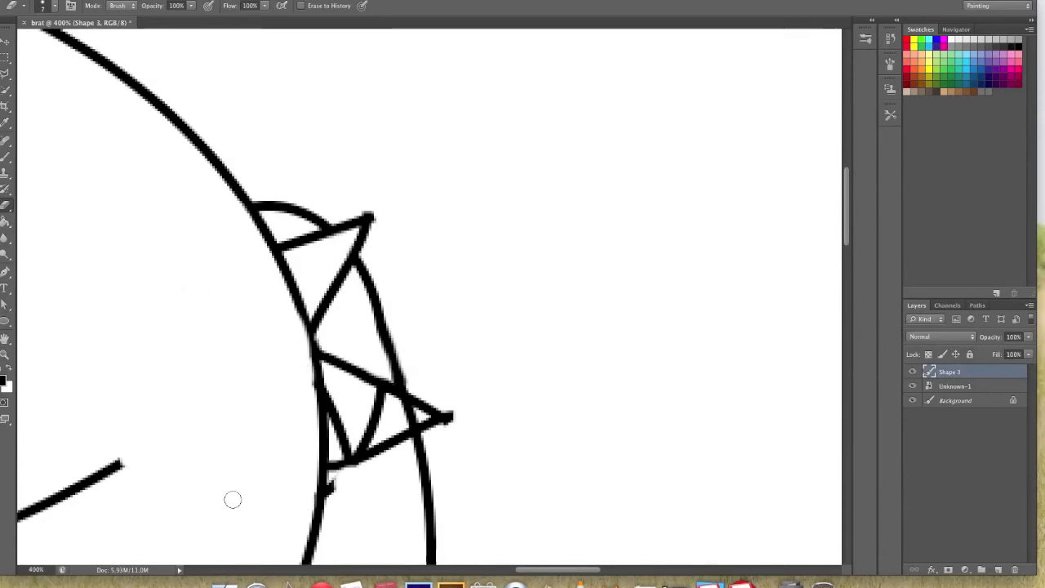
Step: Erase the lines crossing the lower point of the right bow and the leftover right brow line above the fringe
{"action": "left_click_drag", "start_coordinate": [412, 417], "coordinate": [346, 447]}
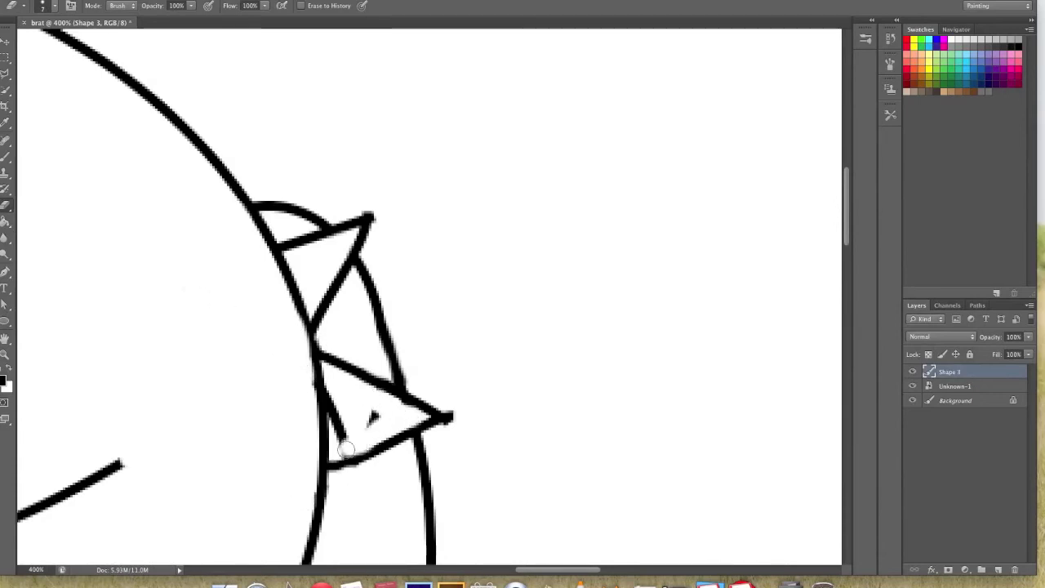
{"action": "scroll", "coordinate": [400, 263], "scroll_direction": "left", "scroll_amount": 10}
{"action": "scroll", "coordinate": [400, 264], "scroll_direction": "down", "scroll_amount": 5}
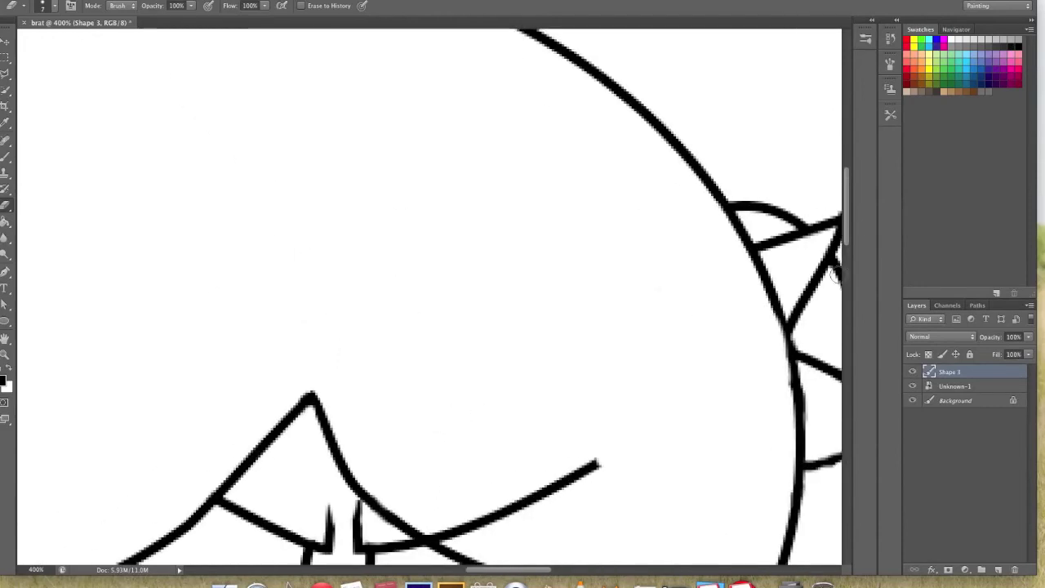
Step: Erase the arm, body and leg lines overlapping inside the fist and the skirt
{"action": "left_click", "coordinate": [9, 352]}
{"action": "key", "text": "ctrl+0"}
{"action": "left_click_drag", "start_coordinate": [303, 373], "coordinate": [335, 406]}
{"action": "key", "text": "e"}
{"action": "mouse_move", "coordinate": [255, 325]}
{"action": "left_mouse_down"}
{"action": "mouse_move", "coordinate": [382, 311]}
{"action": "mouse_move", "coordinate": [379, 297]}
{"action": "mouse_move", "coordinate": [335, 279]}
{"action": "mouse_move", "coordinate": [309, 338]}
{"action": "mouse_move", "coordinate": [287, 343]}
{"action": "mouse_move", "coordinate": [290, 373]}
{"action": "mouse_move", "coordinate": [267, 356]}
{"action": "mouse_move", "coordinate": [393, 352]}
{"action": "mouse_move", "coordinate": [375, 333]}
{"action": "mouse_move", "coordinate": [298, 380]}
{"action": "mouse_move", "coordinate": [244, 498]}
{"action": "mouse_move", "coordinate": [245, 527]}
{"action": "left_mouse_up"}
{"action": "scroll", "coordinate": [373, 341], "scroll_direction": "down", "scroll_amount": 5}
{"action": "mouse_move", "coordinate": [373, 341]}
{"action": "left_mouse_down"}
{"action": "mouse_move", "coordinate": [423, 345]}
{"action": "mouse_move", "coordinate": [421, 213]}
{"action": "mouse_move", "coordinate": [560, 307]}
{"action": "mouse_move", "coordinate": [534, 298]}
{"action": "mouse_move", "coordinate": [533, 253]}
{"action": "mouse_move", "coordinate": [507, 176]}
{"action": "mouse_move", "coordinate": [545, 145]}
{"action": "left_mouse_up"}
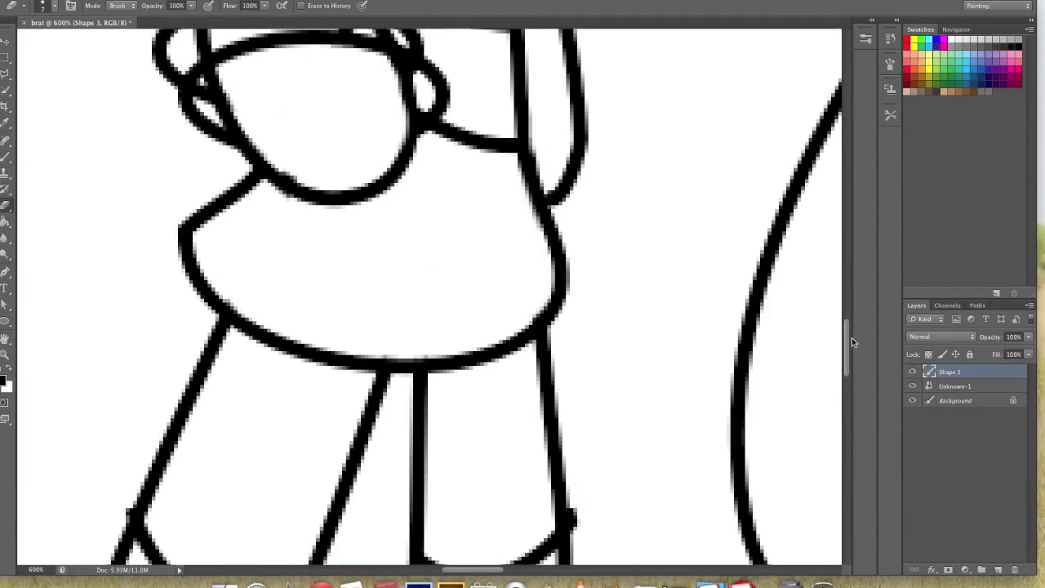
Step: Erase the body's side line where it runs through the cuff and inside the bent arm's sleeve
{"action": "scroll", "coordinate": [851, 341], "scroll_direction": "up", "scroll_amount": 6}
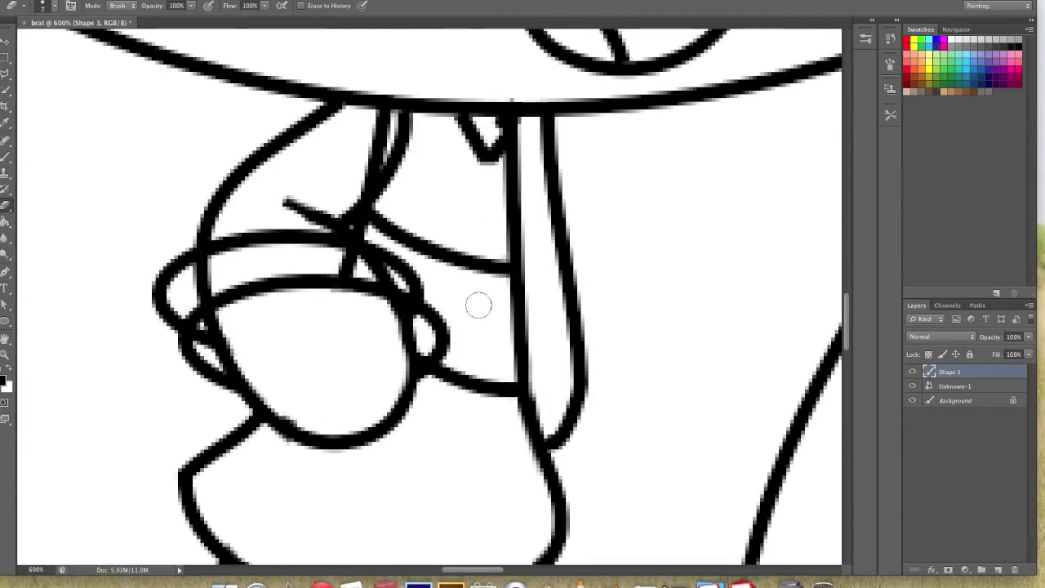
{"action": "left_click_drag", "start_coordinate": [358, 275], "coordinate": [342, 272]}
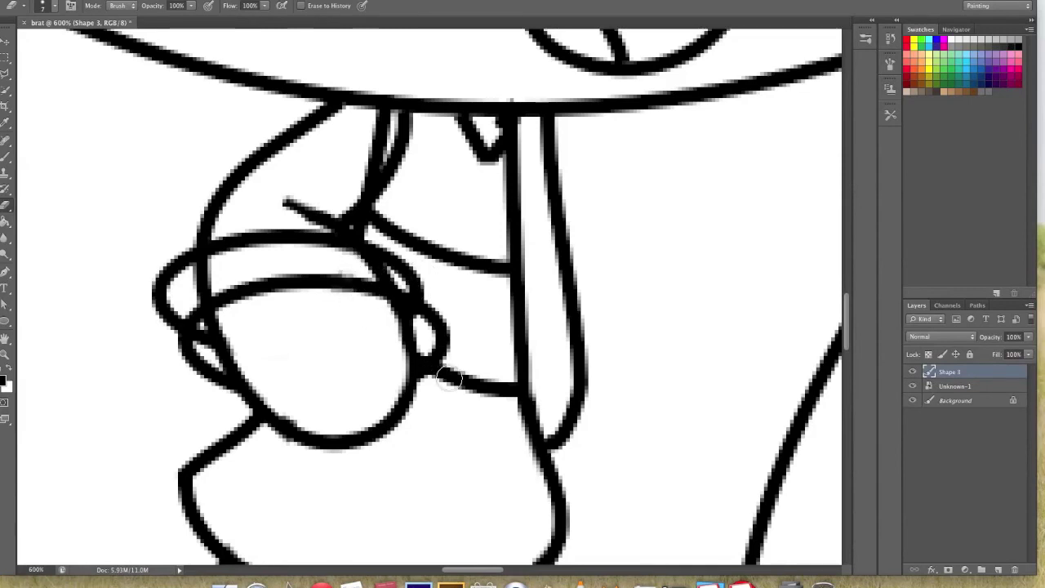
{"action": "key", "text": "b"}
{"action": "key", "text": "e"}
{"action": "left_click_drag", "start_coordinate": [351, 174], "coordinate": [365, 132]}
Step: Erase the overlapping lines and protruding line ends around both shoes and the lower legs
{"action": "key", "text": "h"}
{"action": "mouse_move", "coordinate": [52, 348]}
{"action": "left_mouse_down"}
{"action": "mouse_move", "coordinate": [147, 327]}
{"action": "mouse_move", "coordinate": [189, 259]}
{"action": "left_mouse_up"}
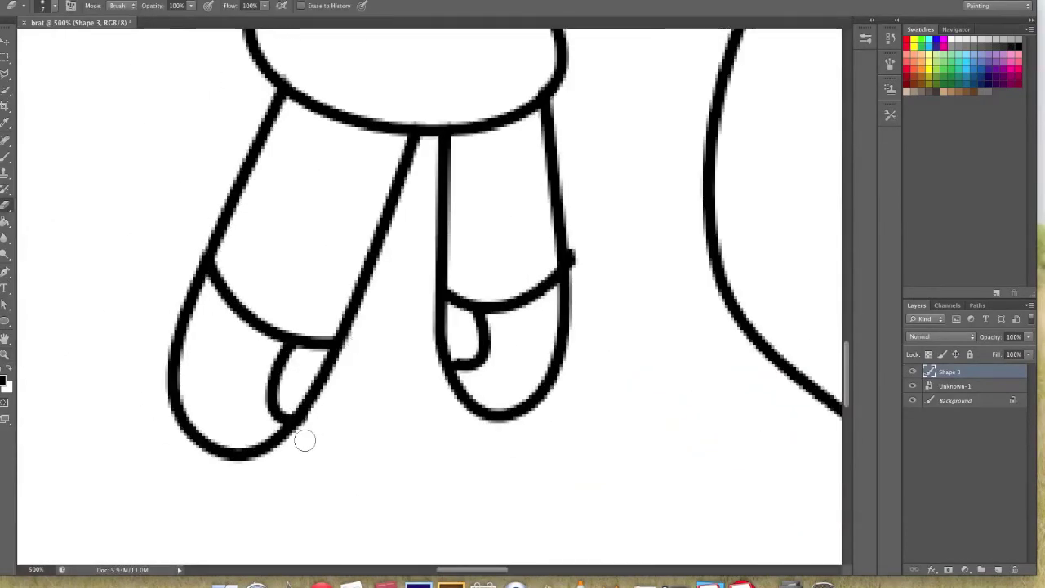
{"action": "key", "text": "z"}
{"action": "left_click_drag", "start_coordinate": [580, 244], "coordinate": [345, 285]}
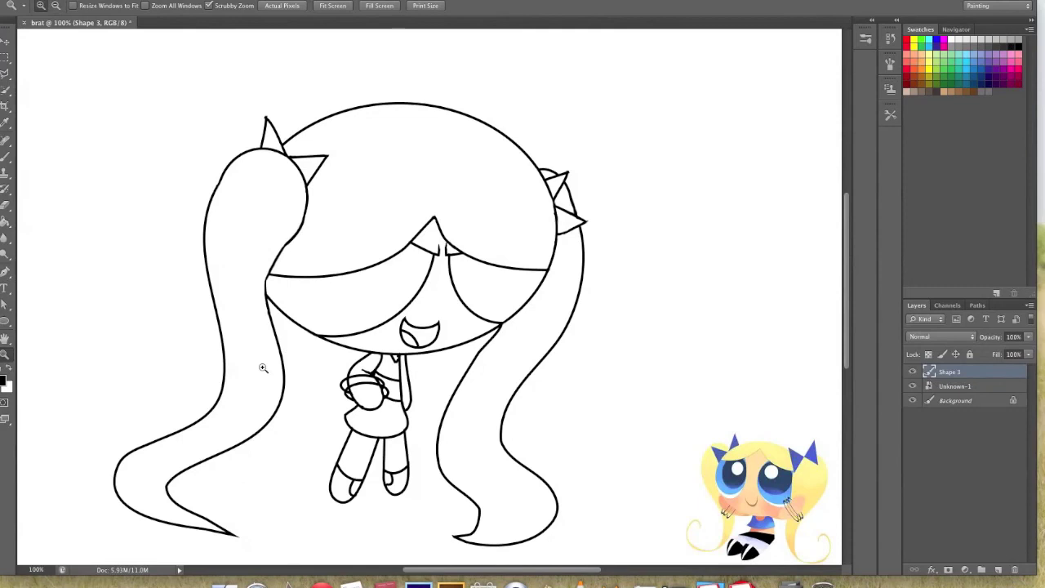
{"action": "mouse_move", "coordinate": [356, 337]}
{"action": "left_mouse_down"}
{"action": "mouse_move", "coordinate": [415, 336]}
{"action": "mouse_move", "coordinate": [408, 343]}
{"action": "left_mouse_up"}
{"action": "key", "text": "b"}
{"action": "key", "text": "z"}
{"action": "left_click_drag", "start_coordinate": [412, 283], "coordinate": [359, 302]}
{"action": "left_click_drag", "start_coordinate": [385, 403], "coordinate": [390, 403]}
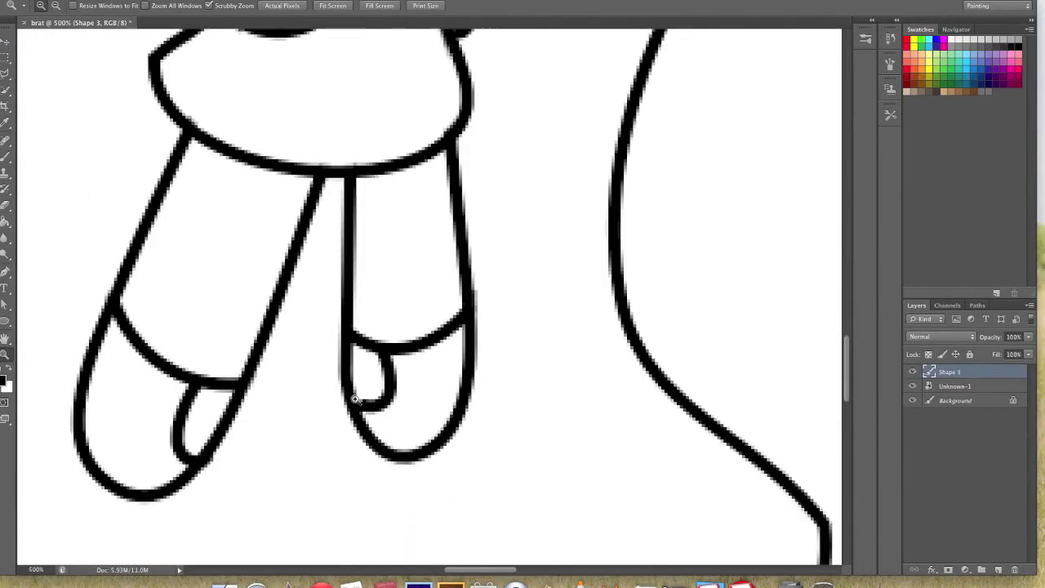
Step: Check the whole line art and the area around the arm and fist for leftover overlapping lines
{"action": "key", "text": "e"}
{"action": "key", "text": "z"}
{"action": "mouse_move", "coordinate": [541, 318]}
{"action": "left_mouse_down"}
{"action": "mouse_move", "coordinate": [182, 343]}
{"action": "mouse_move", "coordinate": [267, 315]}
{"action": "left_mouse_up"}
{"action": "key", "text": "e"}
{"action": "mouse_move", "coordinate": [355, 317]}
{"action": "left_mouse_down"}
{"action": "mouse_move", "coordinate": [364, 309]}
{"action": "mouse_move", "coordinate": [205, 334]}
{"action": "mouse_move", "coordinate": [305, 326]}
{"action": "left_mouse_up"}
{"action": "key", "text": "z"}
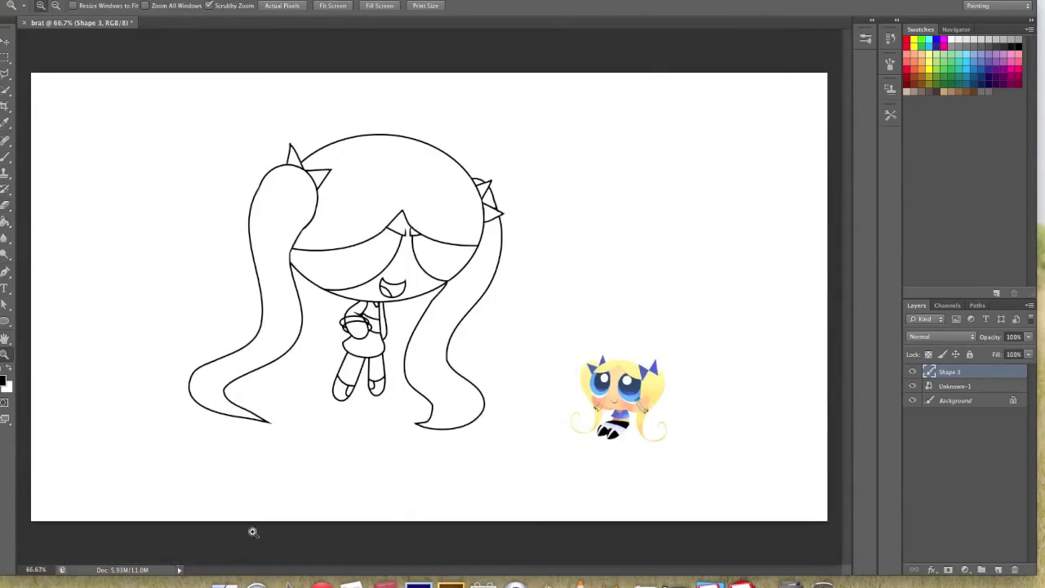
{"action": "left_click", "coordinate": [384, 370]}
{"action": "left_click", "coordinate": [484, 310]}
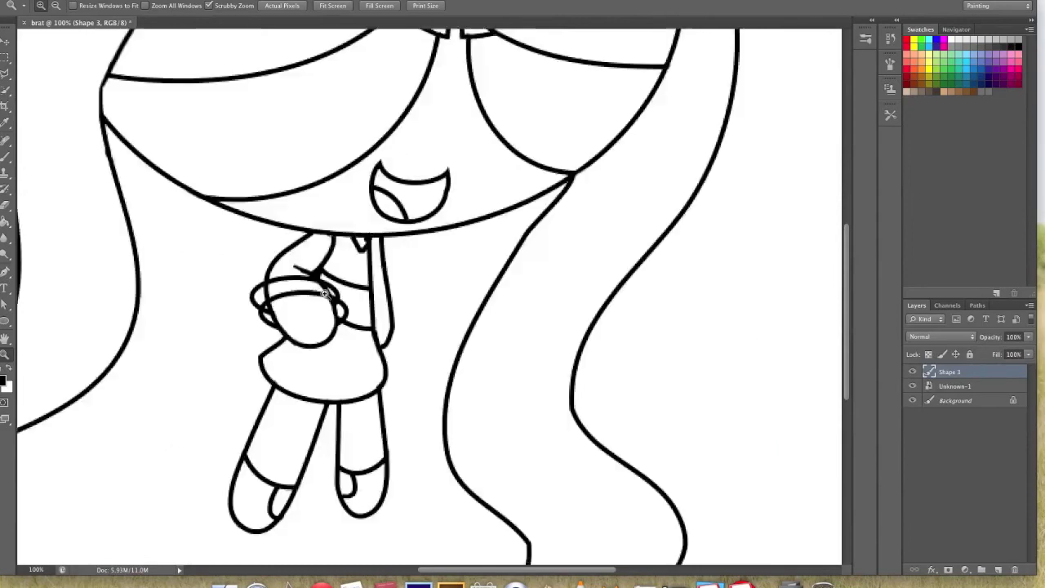